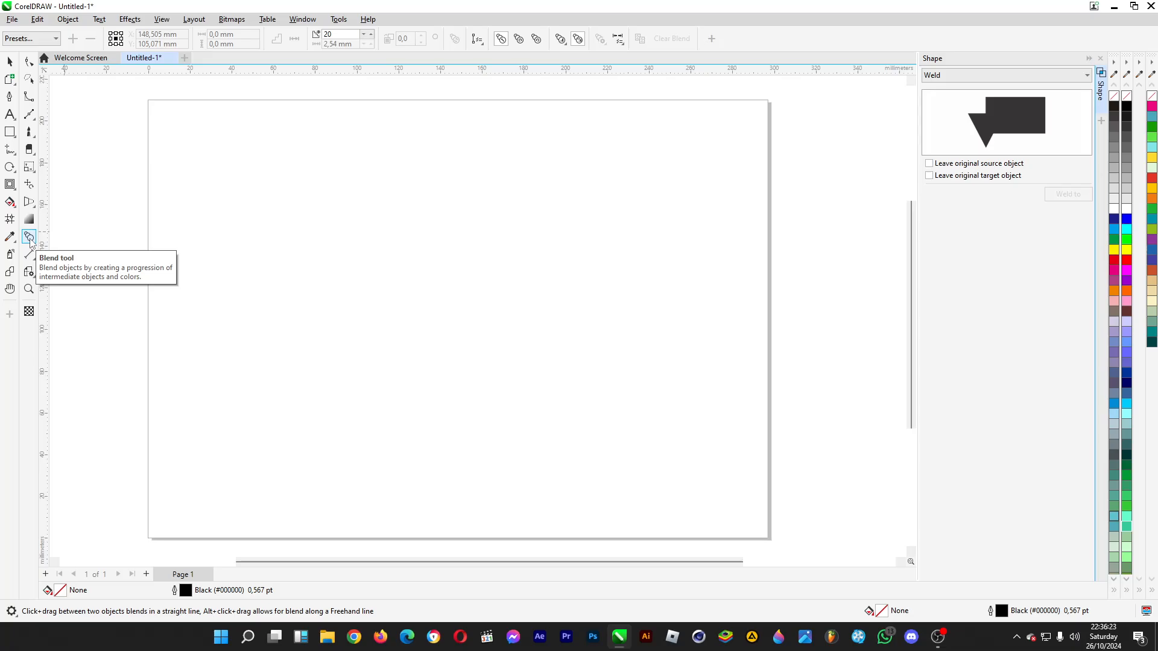
Add the artistic text "hi" on the page
{"action": "left_click", "coordinate": [10, 114]}
{"action": "type", "text": "hi"}
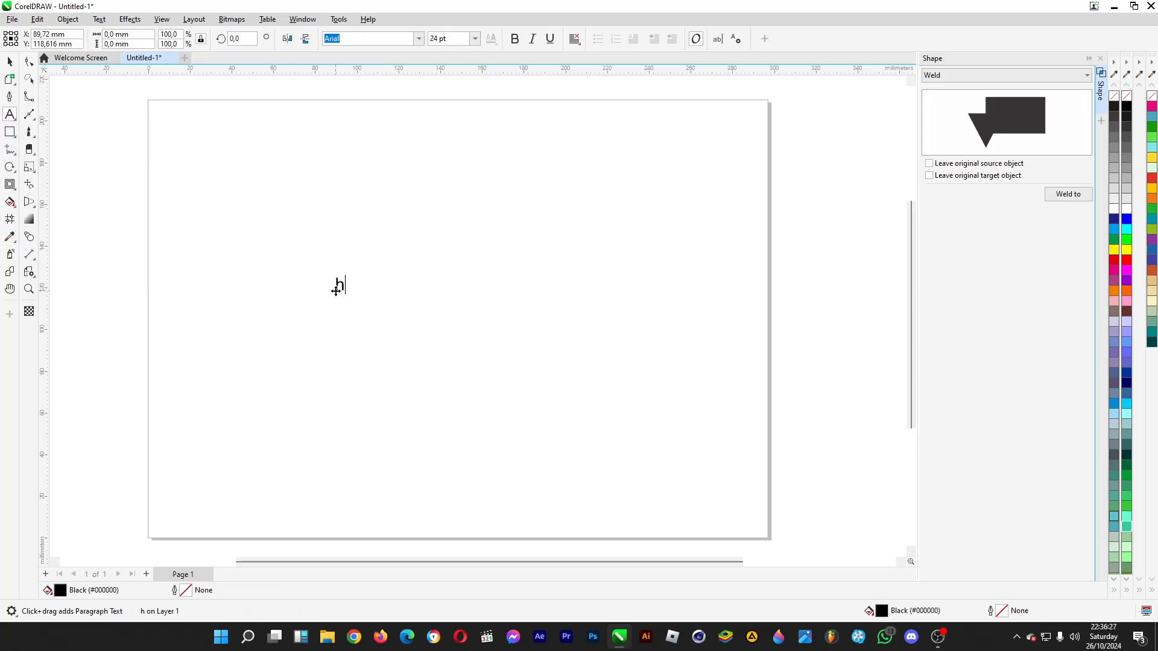
{"action": "key", "text": "BackSpace"}
{"action": "type", "text": "H"}
{"action": "key", "text": "BackSpace"}
{"action": "left_click", "coordinate": [10, 62]}
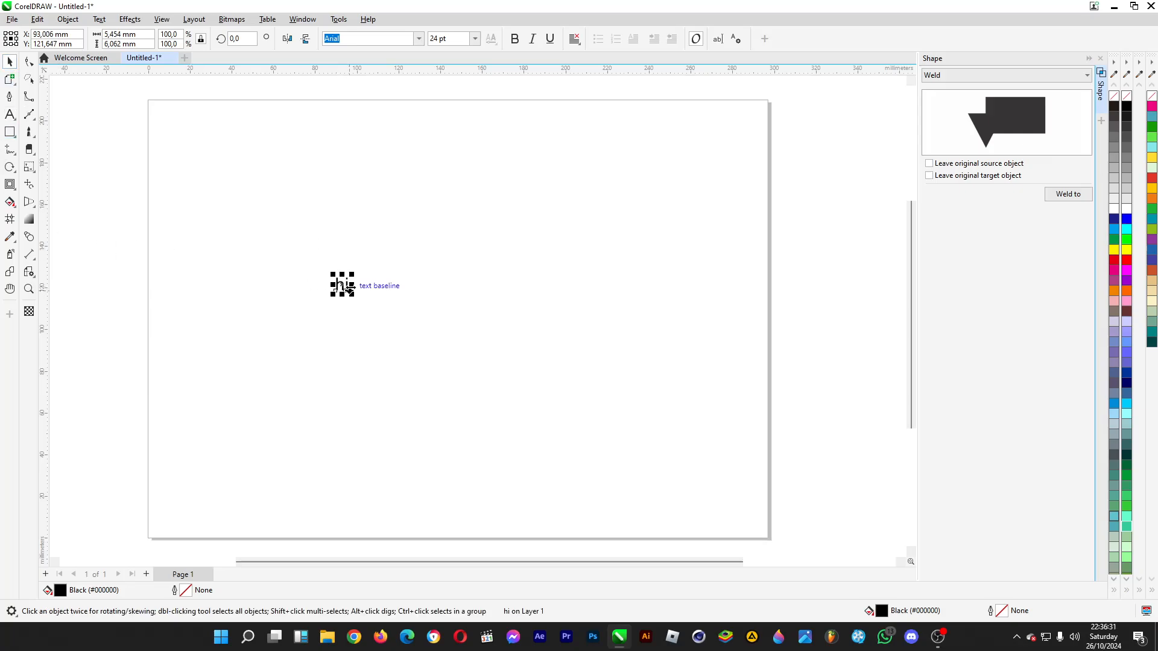
Set the text's font to Montserrat and enlarge it to about 425 pt
{"action": "left_click_drag", "start_coordinate": [353, 295], "coordinate": [490, 293]}
{"action": "left_click", "coordinate": [419, 39]}
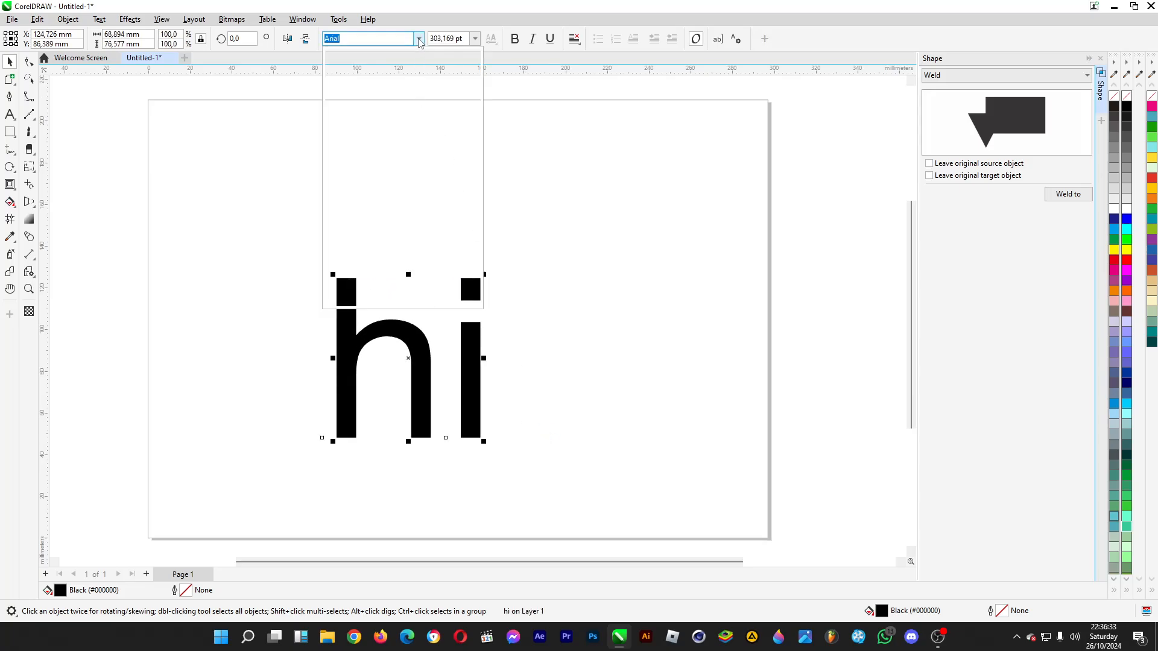
{"action": "left_click", "coordinate": [374, 107]}
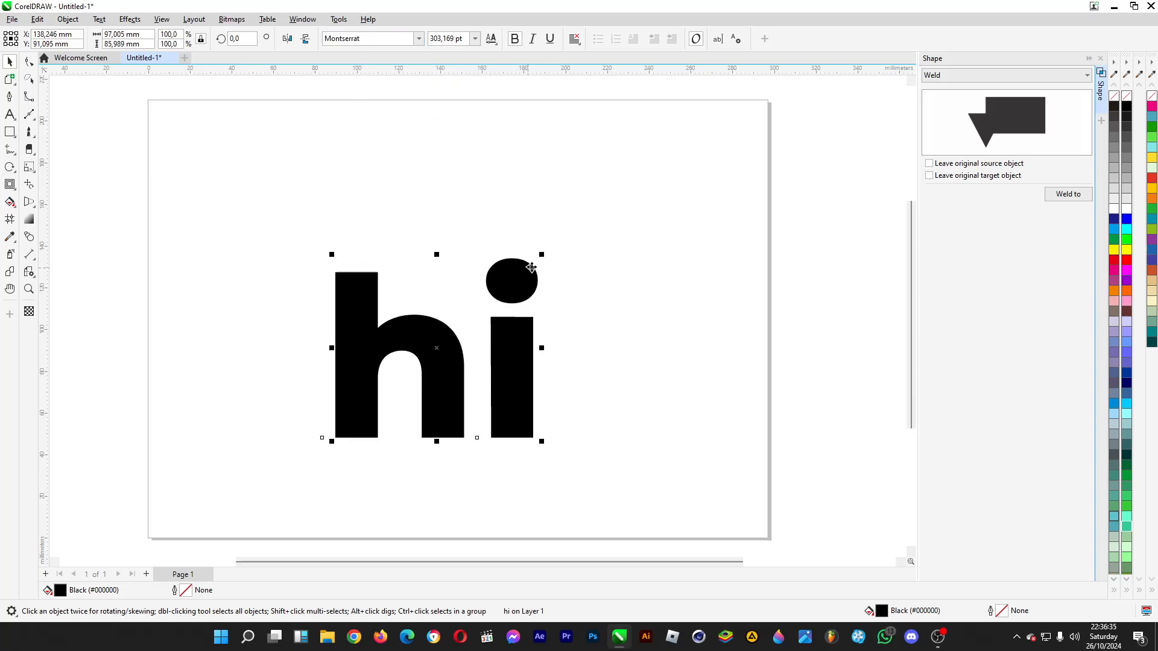
{"action": "left_click_drag", "start_coordinate": [539, 256], "coordinate": [613, 188]}
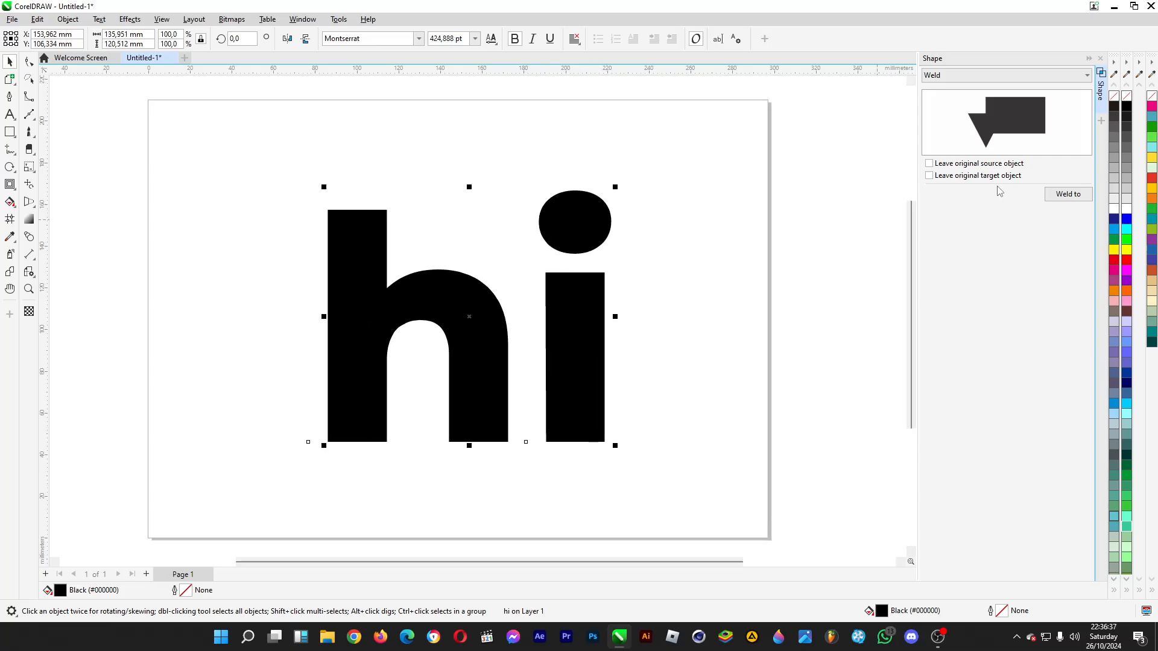
Weld the text into a curve and remove its fill, leaving only the black outline
{"action": "left_click", "coordinate": [1066, 195]}
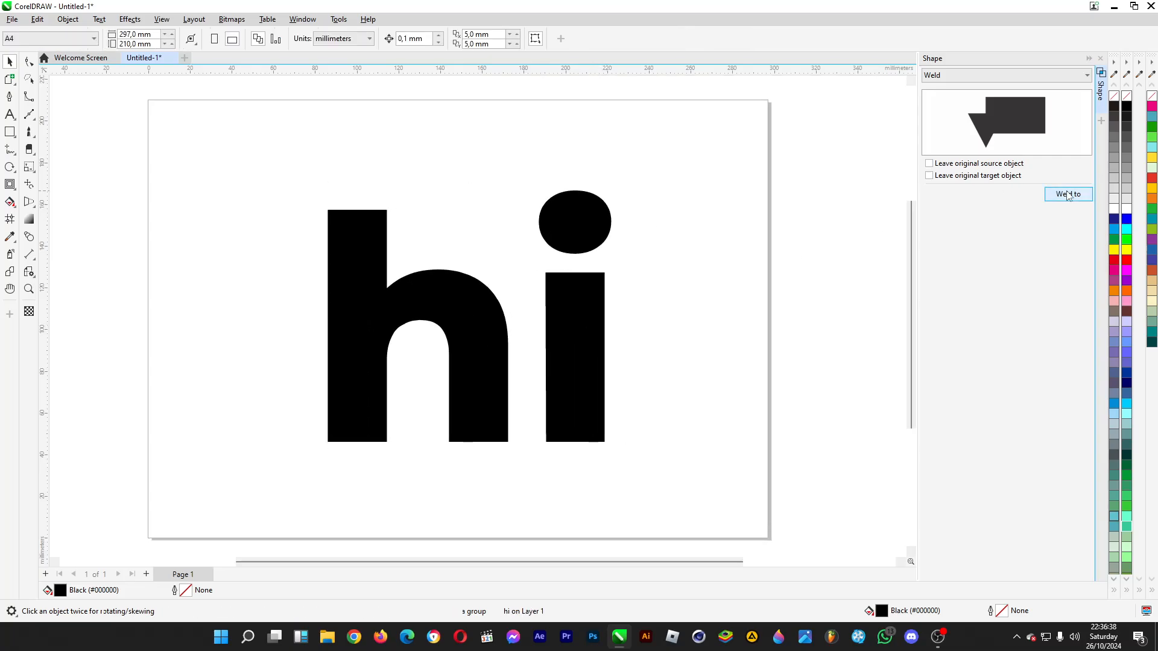
{"action": "left_click", "coordinate": [586, 330]}
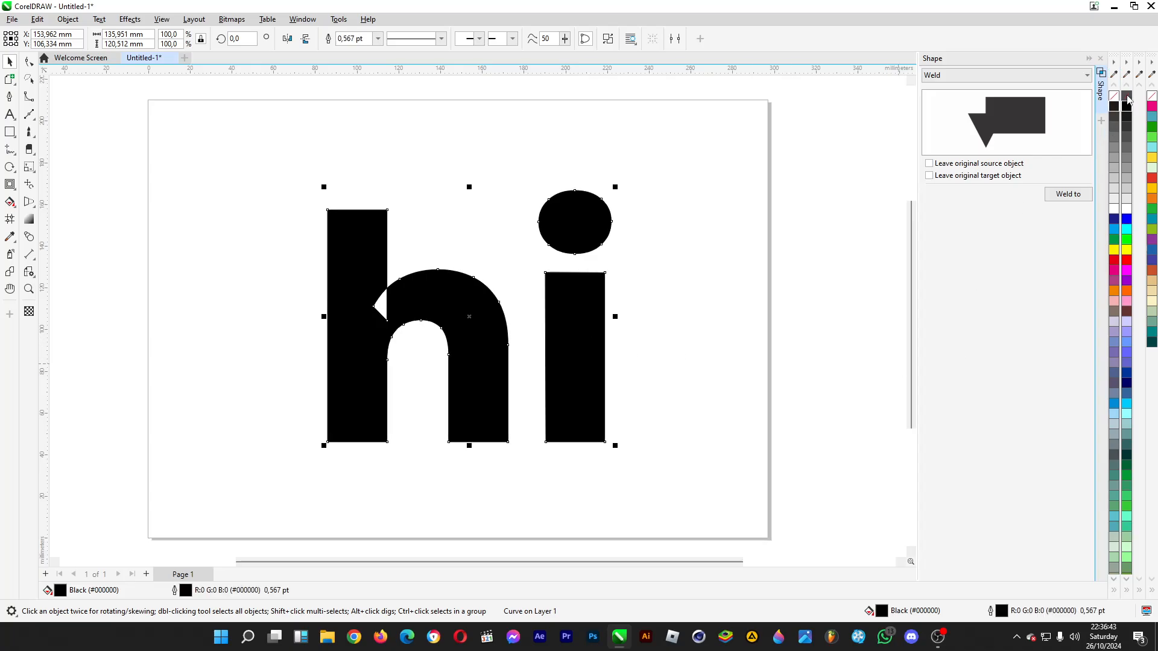
{"action": "left_click", "coordinate": [1113, 95]}
Delete the stray overlapping nodes where the h's arch meets its stem, leaving a clean corner there
{"action": "left_click", "coordinate": [29, 61]}
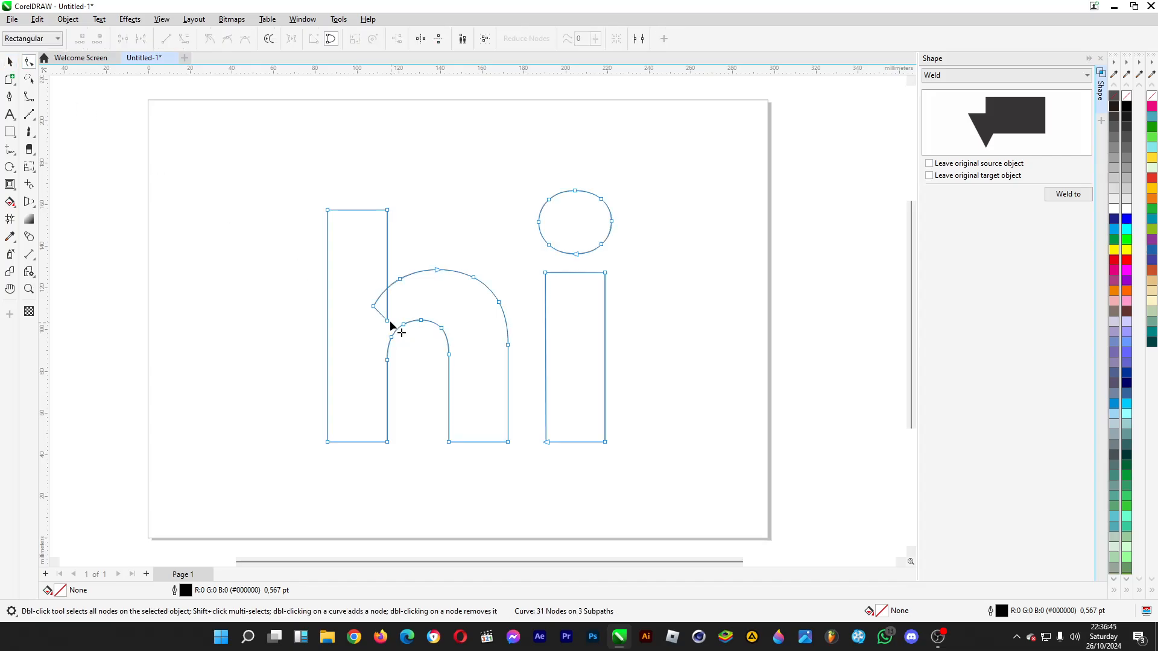
{"action": "left_click", "coordinate": [386, 290]}
{"action": "scroll", "coordinate": [375, 306], "scroll_direction": "up", "scroll_amount": 3}
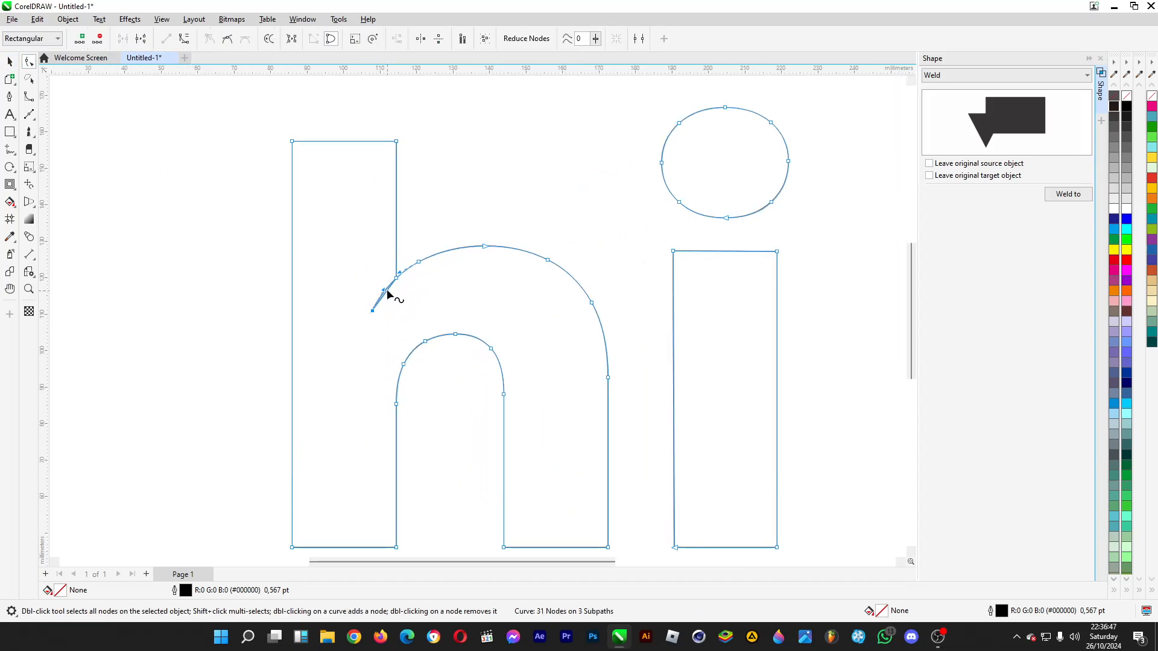
{"action": "double_click", "coordinate": [400, 275]}
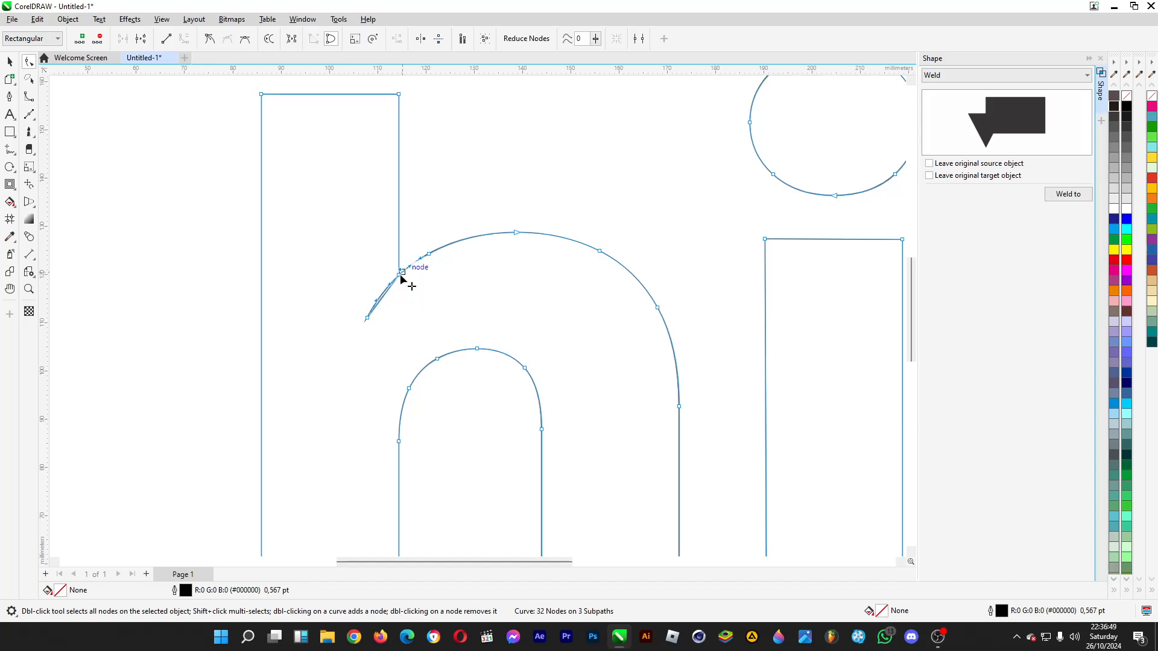
{"action": "left_click_drag", "start_coordinate": [399, 275], "coordinate": [394, 271]}
{"action": "double_click", "coordinate": [368, 317]}
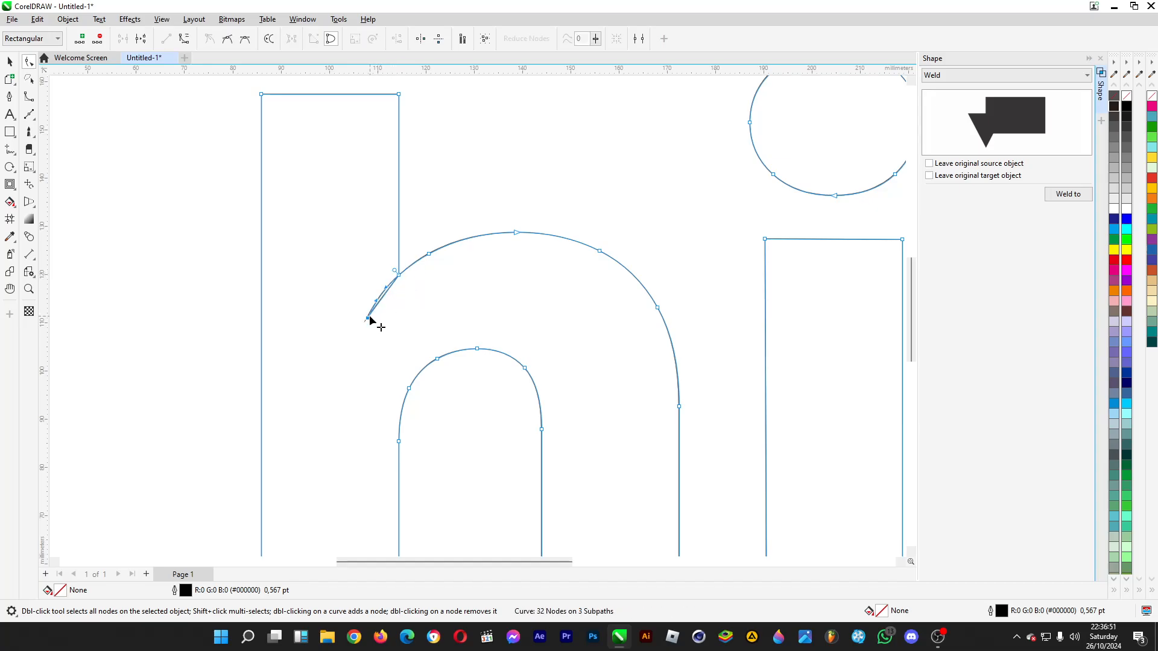
{"action": "left_click", "coordinate": [398, 275]}
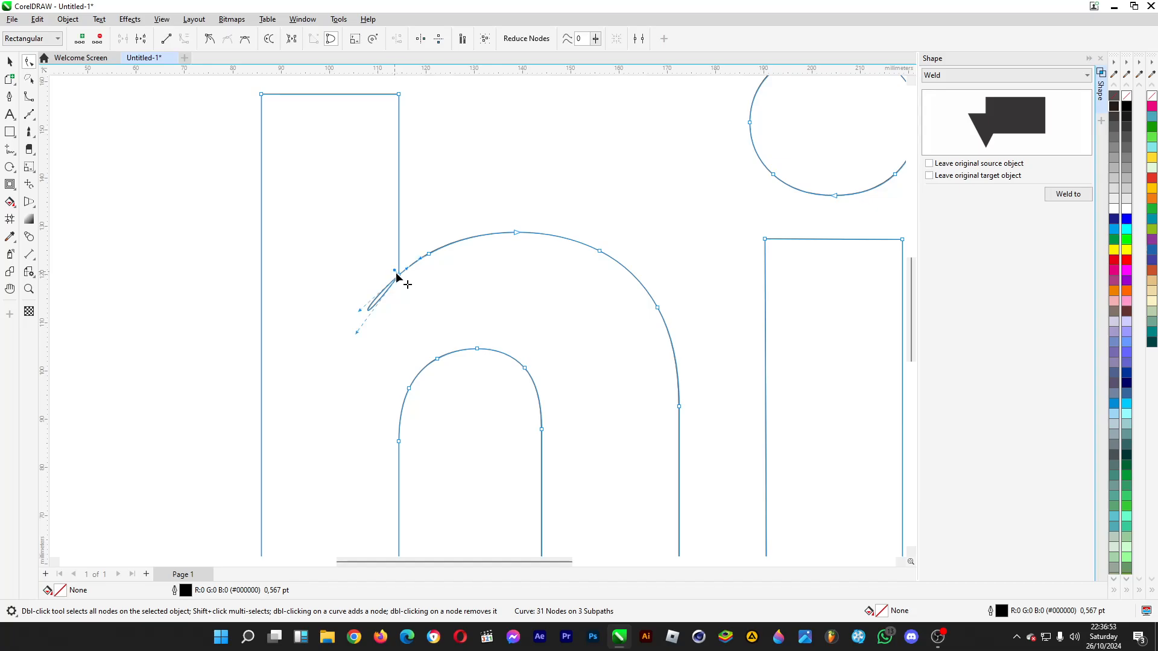
{"action": "double_click", "coordinate": [395, 271]}
{"action": "left_click", "coordinate": [399, 276]}
{"action": "left_click", "coordinate": [227, 39]}
{"action": "left_click_drag", "start_coordinate": [342, 357], "coordinate": [400, 277]}
{"action": "left_click", "coordinate": [10, 61]}
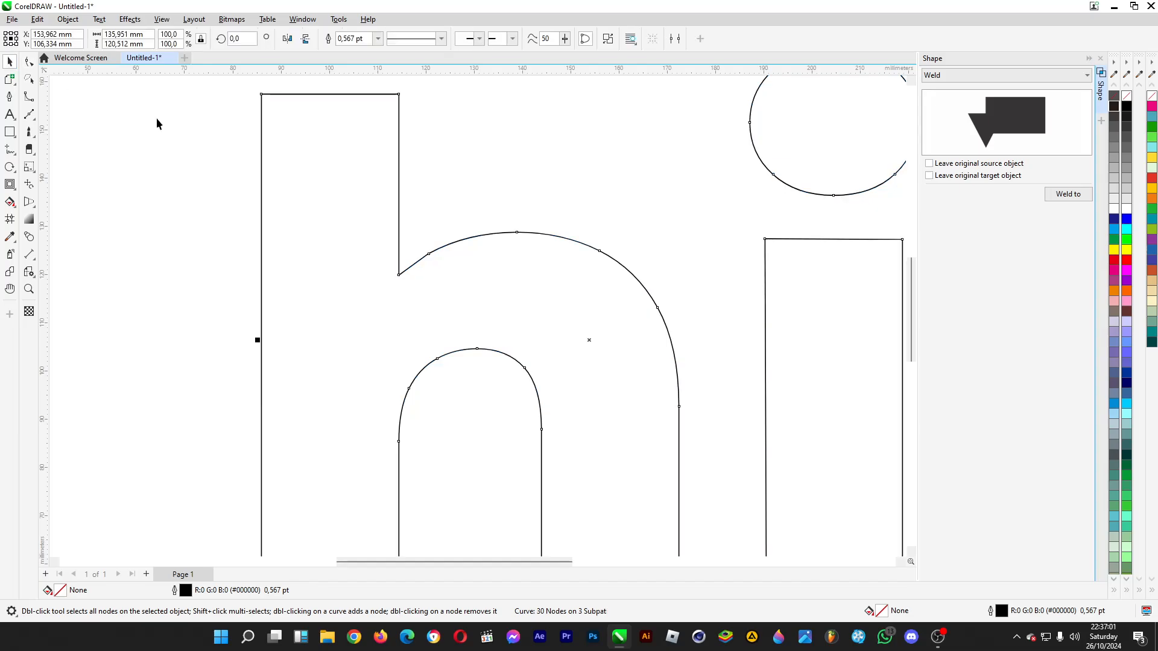
Open the h's outline by deleting the short segment between its stem and the start of the arch
{"action": "scroll", "coordinate": [290, 220], "scroll_direction": "down", "scroll_amount": 2}
{"action": "scroll", "coordinate": [494, 205], "scroll_direction": "down", "scroll_amount": 1}
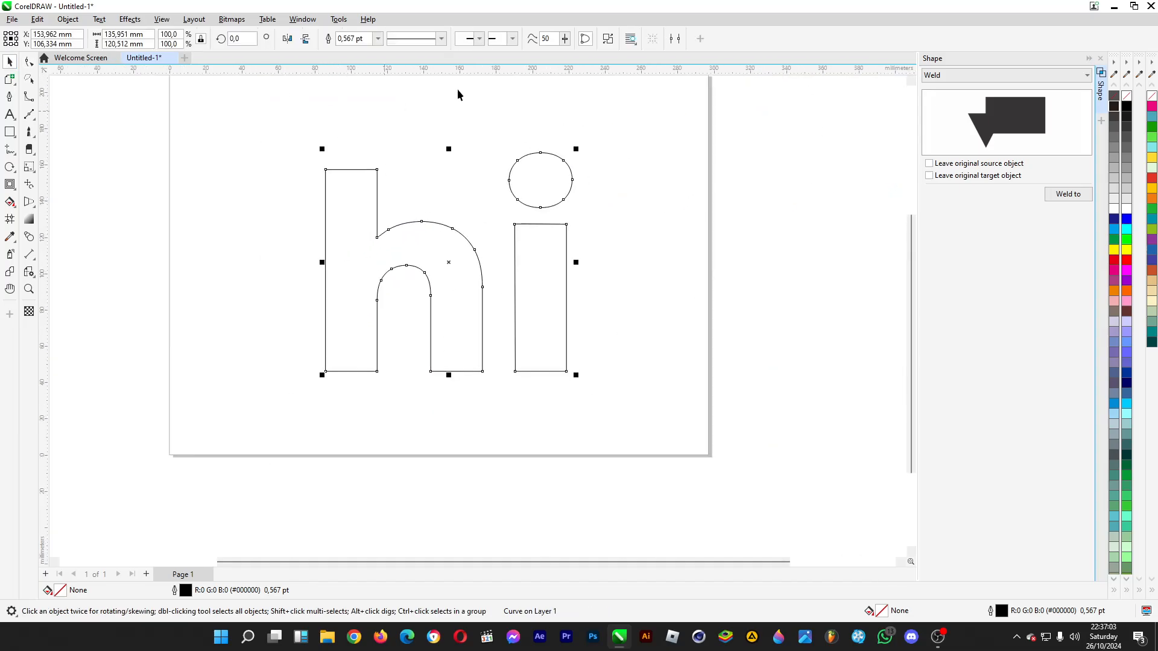
{"action": "left_click", "coordinate": [29, 62]}
{"action": "scroll", "coordinate": [382, 235], "scroll_direction": "up", "scroll_amount": 1}
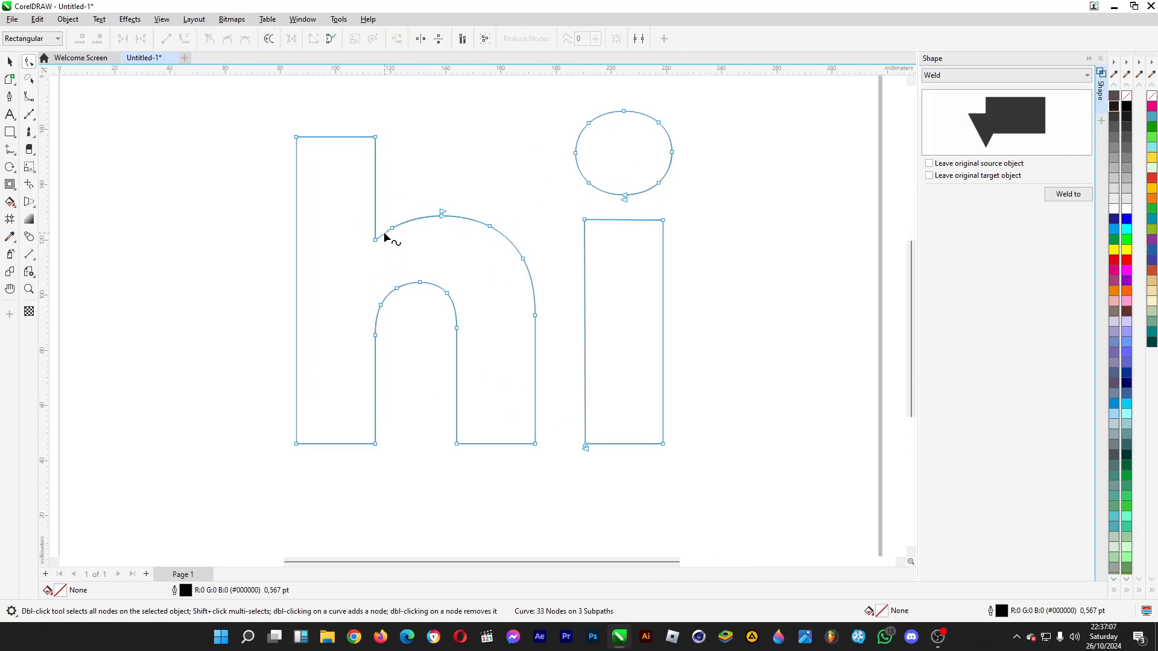
{"action": "left_click", "coordinate": [384, 234]}
{"action": "key", "text": "Delete"}
{"action": "left_click_drag", "start_coordinate": [450, 221], "coordinate": [442, 216]}
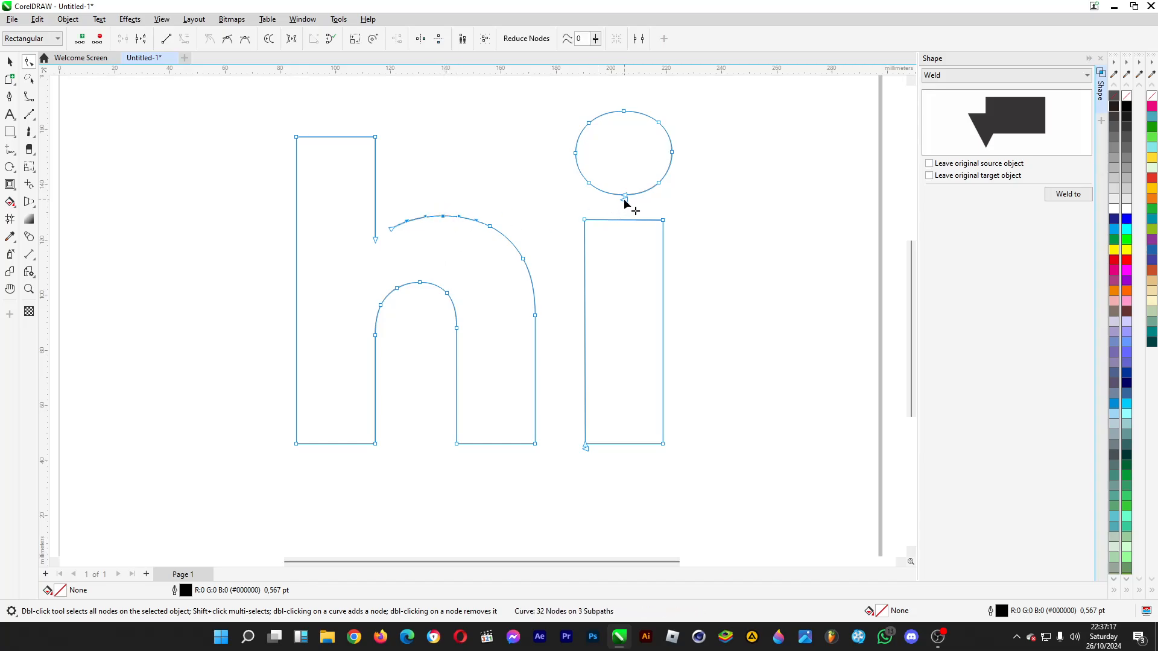
Cut a small gap at the bottom of the i's dot and another at the lower-left corner of its stem
{"action": "double_click", "coordinate": [618, 195]}
{"action": "key", "text": "Delete"}
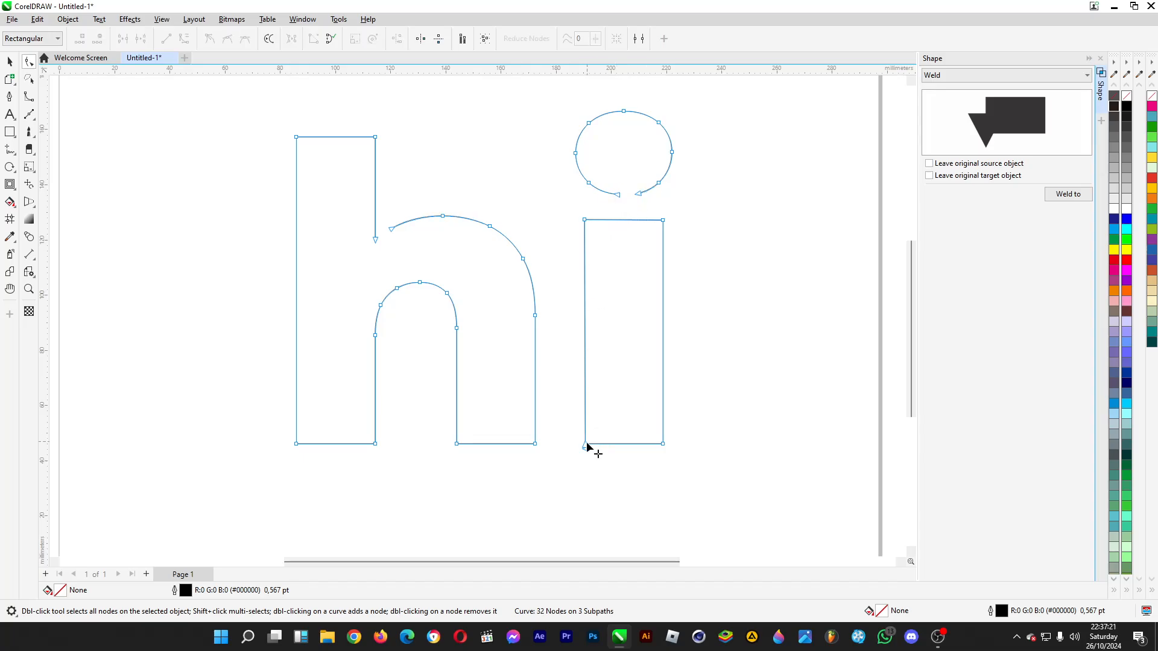
{"action": "mouse_move", "coordinate": [587, 447]}
{"action": "left_mouse_down"}
{"action": "mouse_move", "coordinate": [586, 434]}
{"action": "mouse_move", "coordinate": [605, 451]}
{"action": "left_mouse_up"}
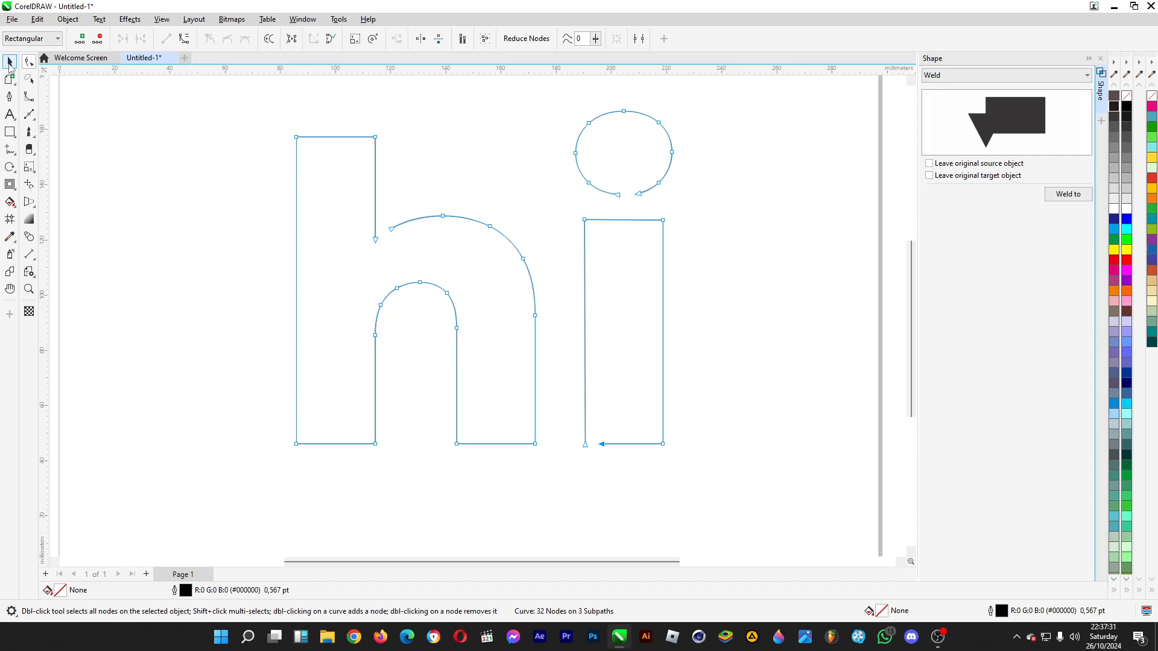
{"action": "left_click", "coordinate": [10, 62]}
Shift all of the h's nodes about 8 mm to the left to widen its spacing from the i
{"action": "scroll", "coordinate": [490, 353], "scroll_direction": "down", "scroll_amount": 2}
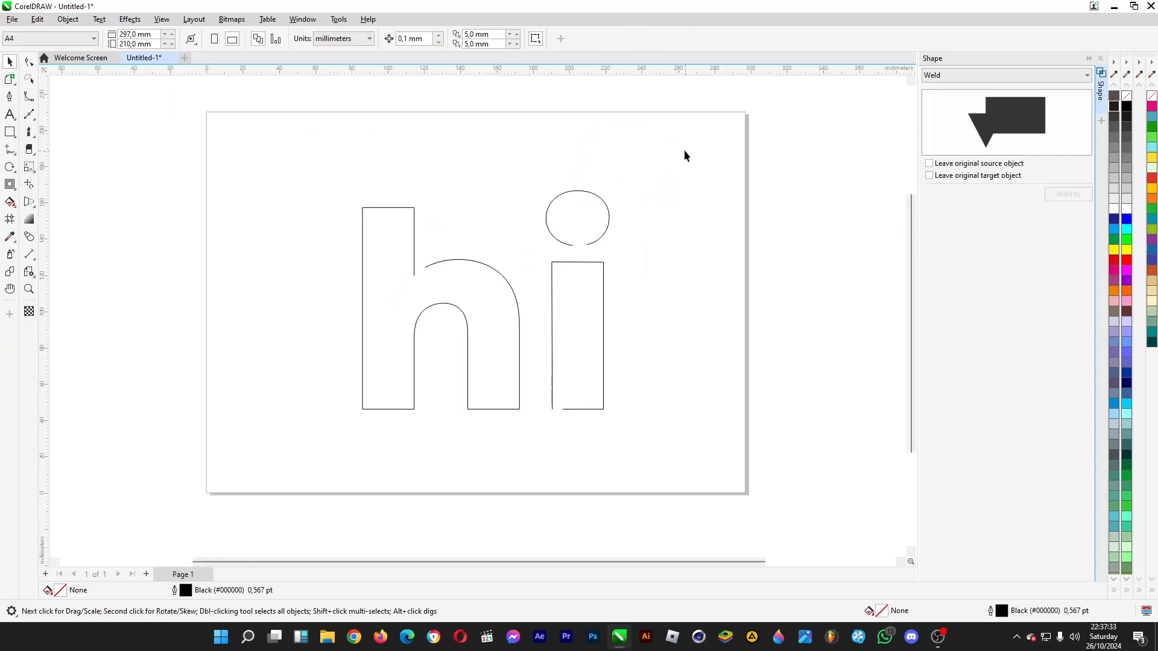
{"action": "left_click", "coordinate": [29, 61]}
{"action": "left_click", "coordinate": [361, 216]}
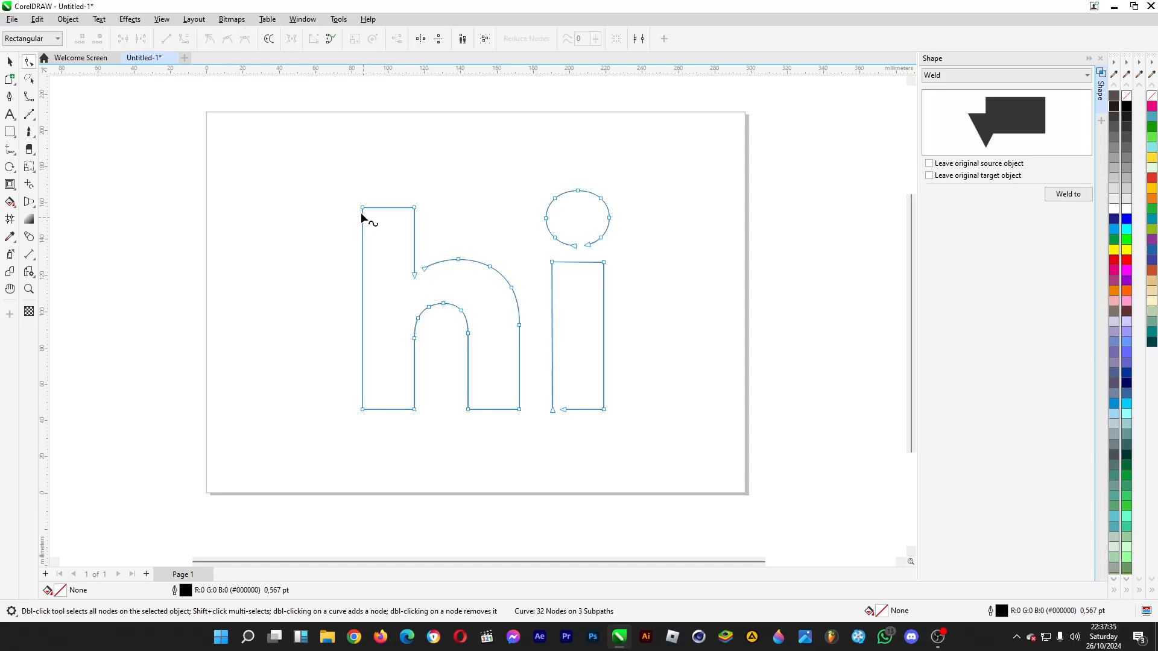
{"action": "mouse_move", "coordinate": [502, 404]}
{"action": "left_mouse_down"}
{"action": "mouse_move", "coordinate": [527, 416]}
{"action": "mouse_move", "coordinate": [504, 410]}
{"action": "left_mouse_up"}
{"action": "left_click", "coordinate": [10, 61]}
Draw a circle about 7 mm in diameter centred on the open end node of the h's stem
{"action": "left_click", "coordinate": [10, 131]}
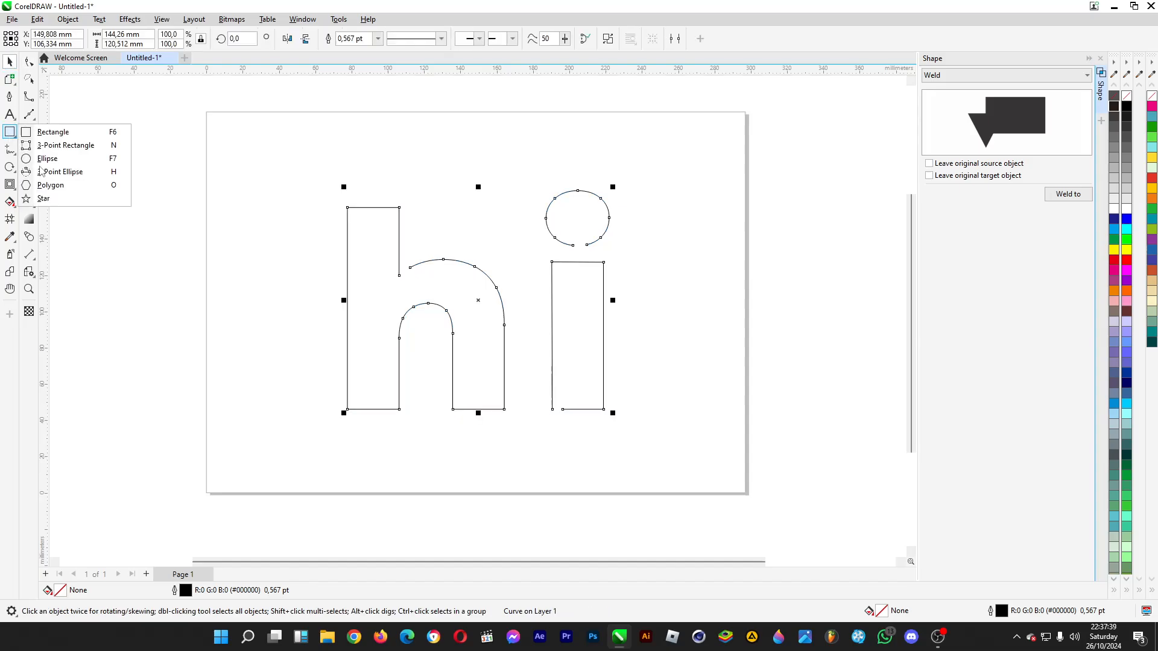
{"action": "left_click", "coordinate": [40, 160]}
{"action": "scroll", "coordinate": [440, 297], "scroll_direction": "up", "scroll_amount": 3}
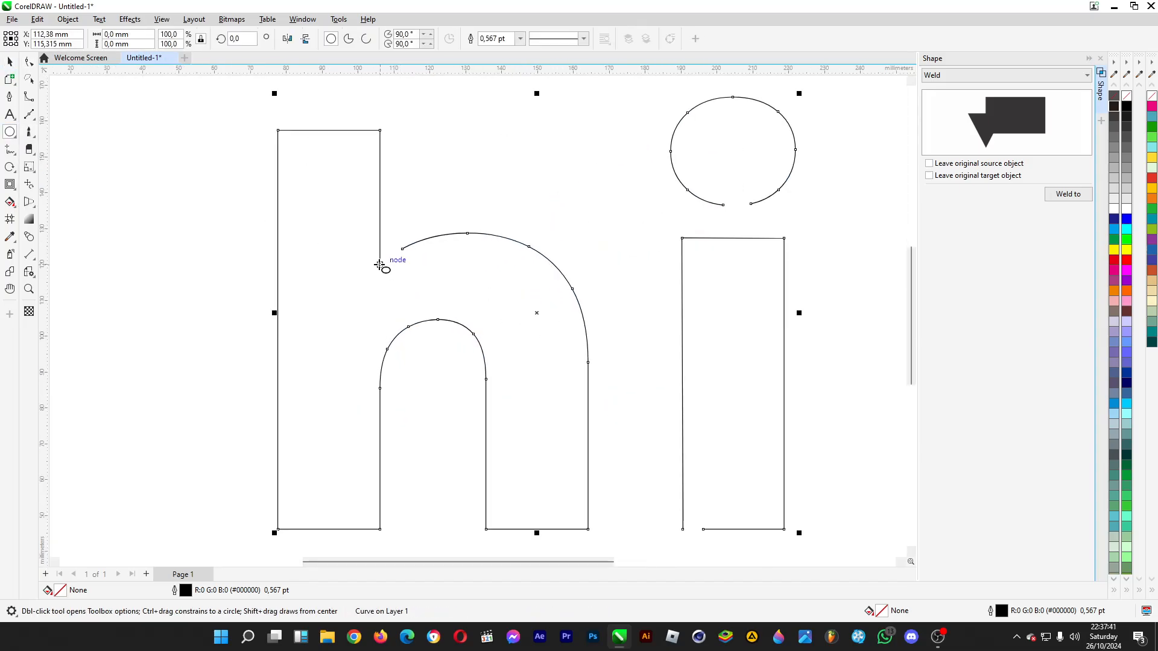
{"action": "left_click_drag", "start_coordinate": [380, 265], "coordinate": [396, 281]}
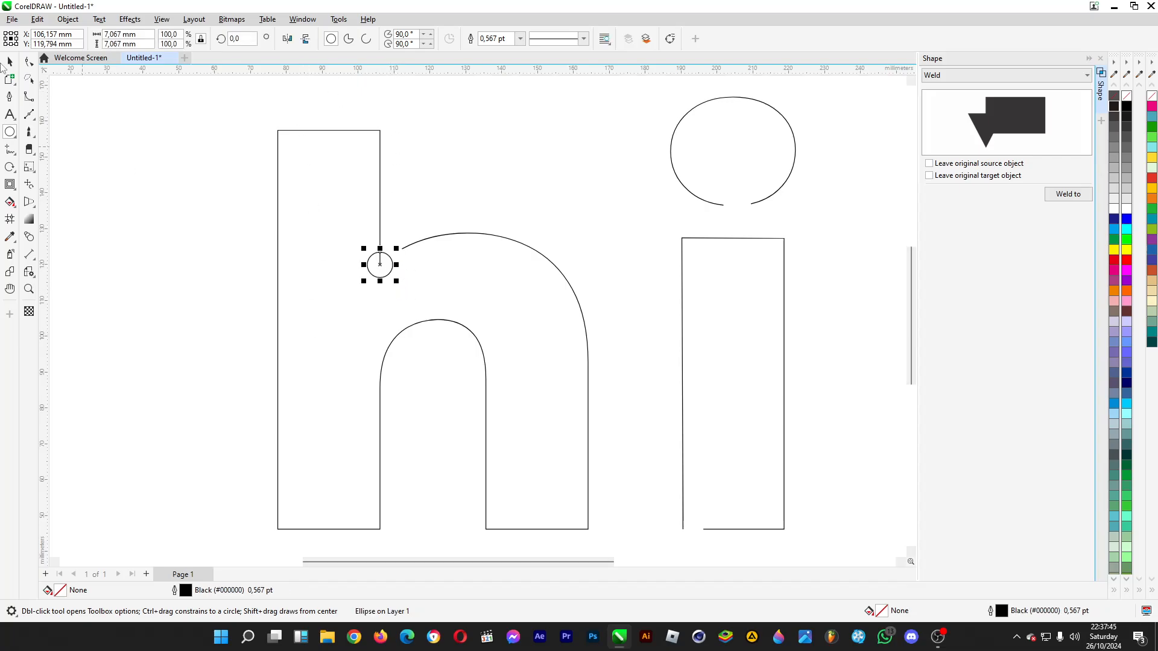
{"action": "left_click", "coordinate": [10, 63]}
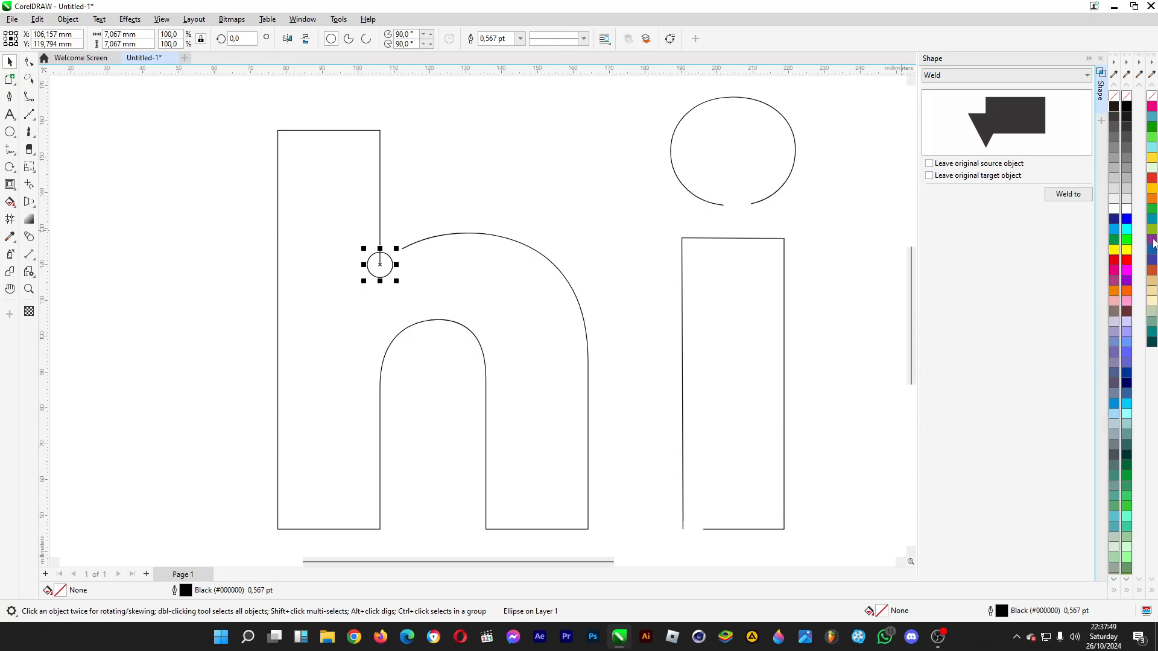
Fill the circle with pink (#EC097F) and remove its outline
{"action": "left_click", "coordinate": [1151, 107]}
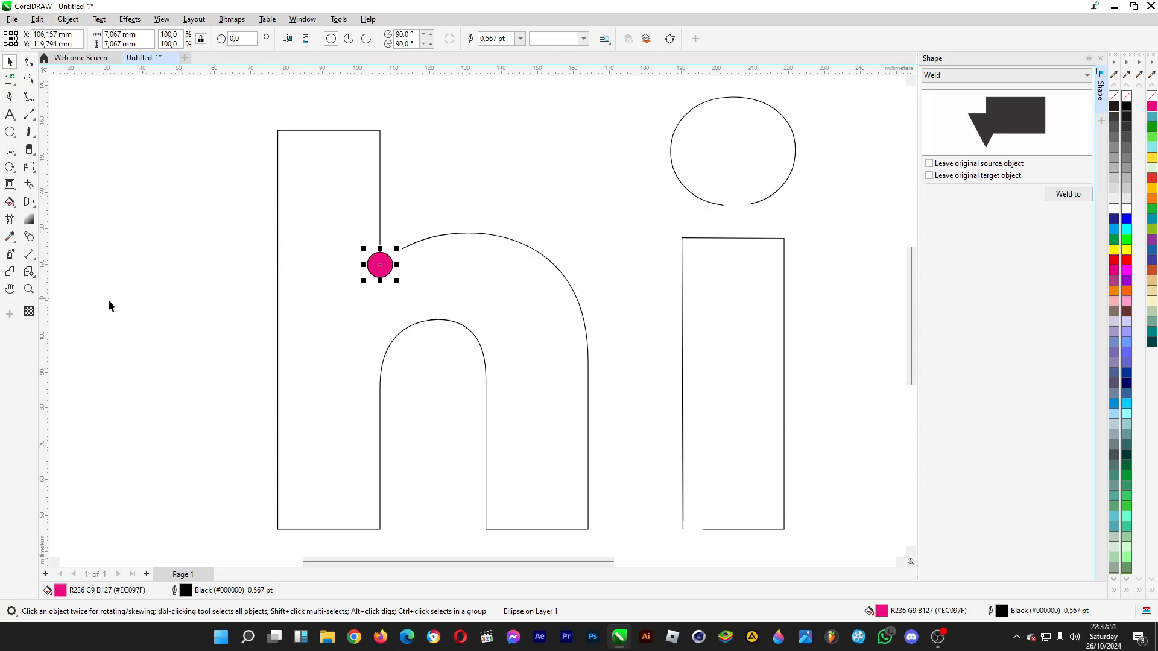
{"action": "right_click", "coordinate": [1125, 98]}
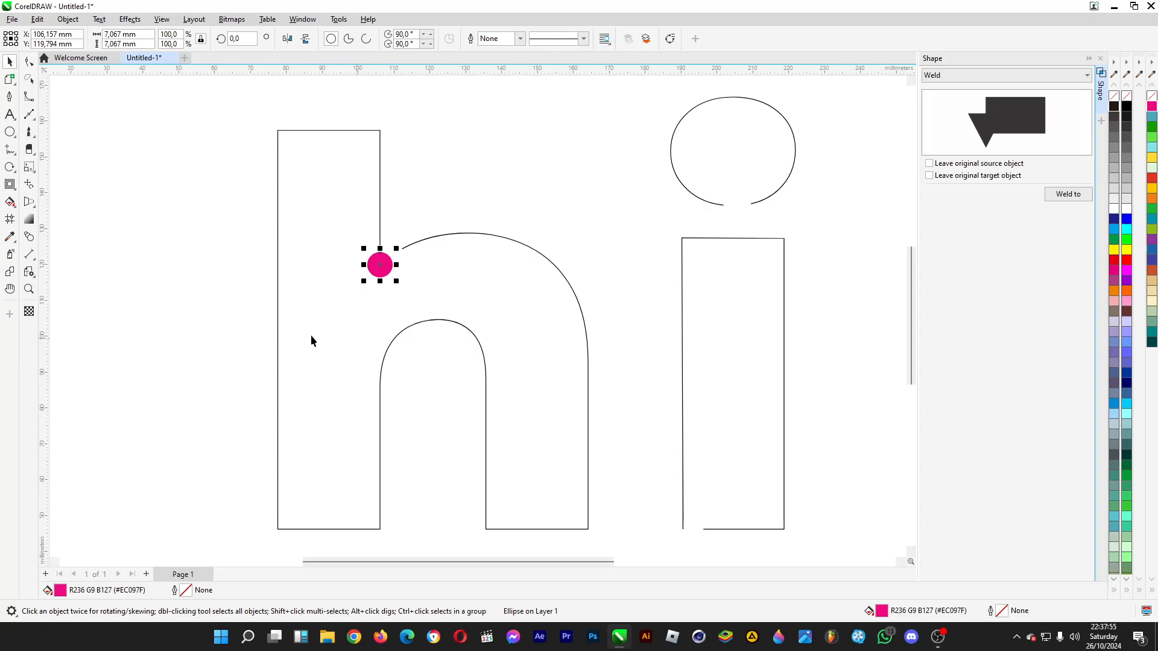
{"action": "left_click", "coordinate": [104, 260]}
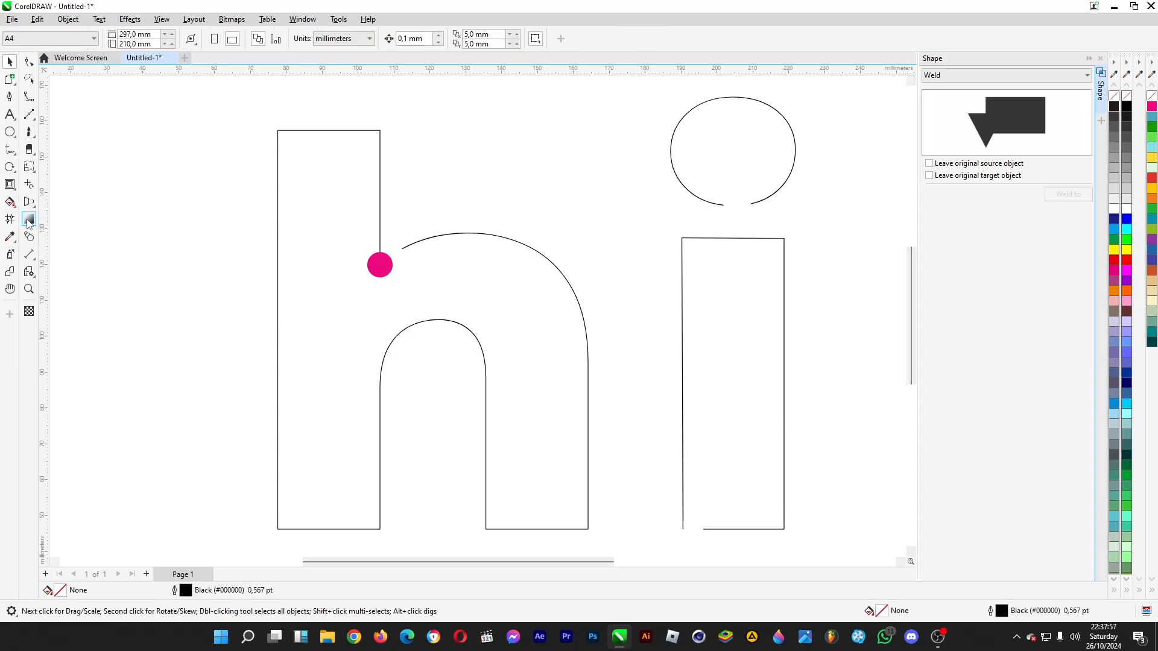
{"action": "left_click", "coordinate": [743, 476]}
{"action": "left_click", "coordinate": [31, 204]}
{"action": "double_click", "coordinate": [10, 202]}
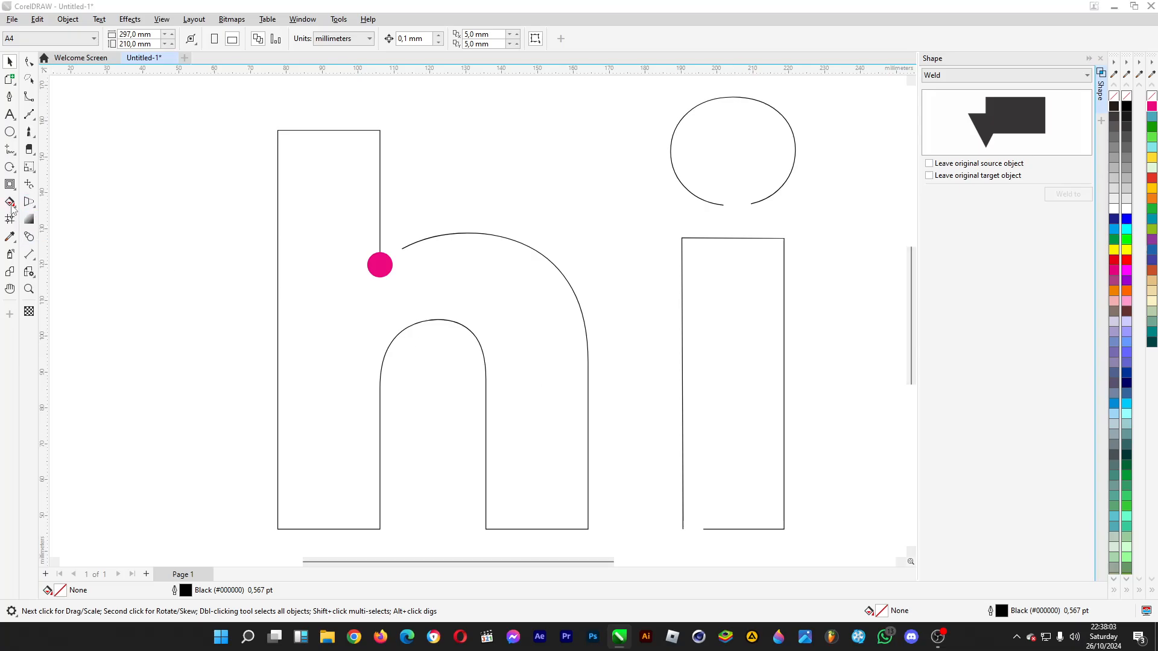
{"action": "left_click", "coordinate": [736, 476]}
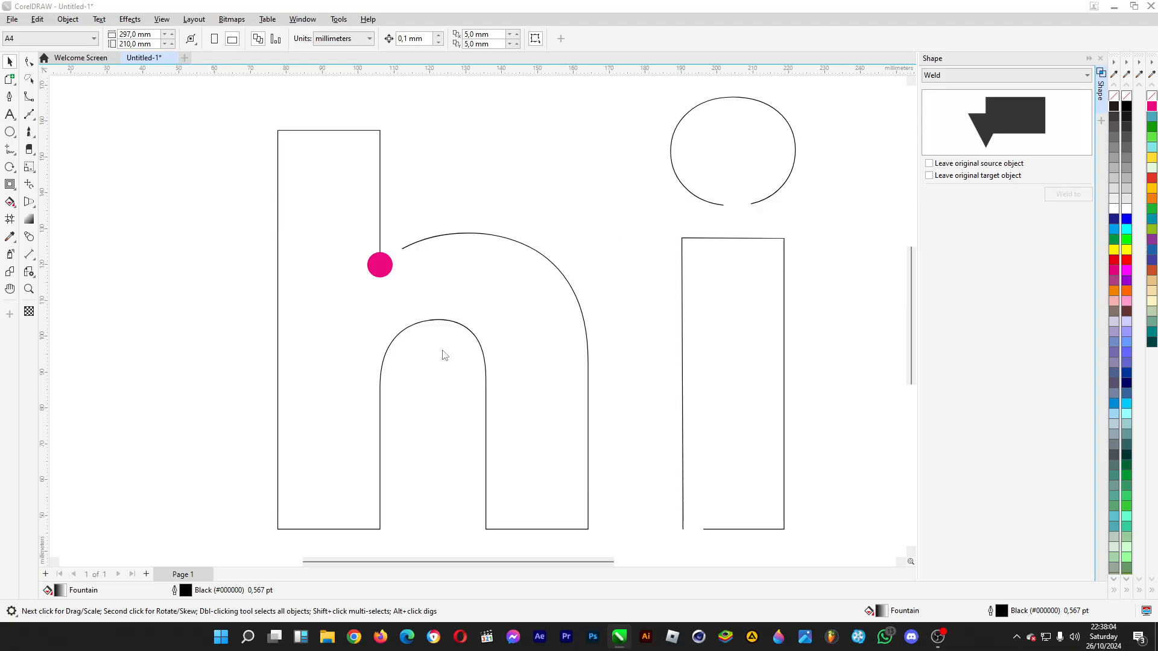
Apply an elliptical fountain fill to the circle, with its centre near the top and its pink end near the lower-right edge
{"action": "left_click", "coordinate": [9, 202]}
{"action": "left_click", "coordinate": [374, 266]}
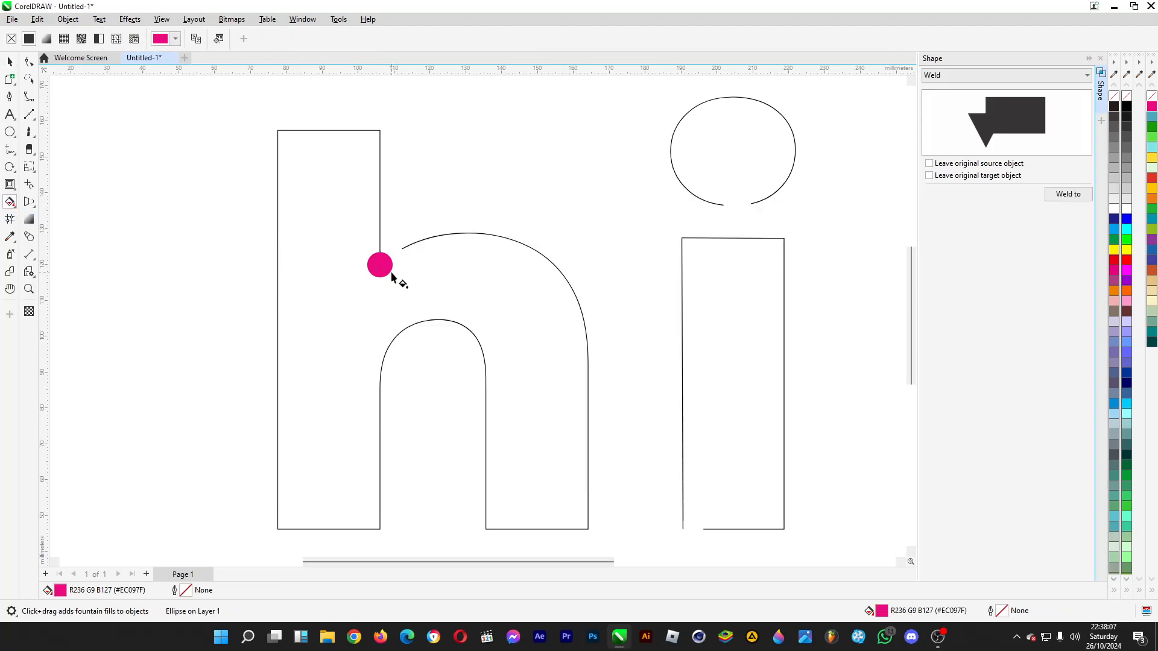
{"action": "left_click_drag", "start_coordinate": [391, 270], "coordinate": [374, 254]}
{"action": "left_click", "coordinate": [215, 40]}
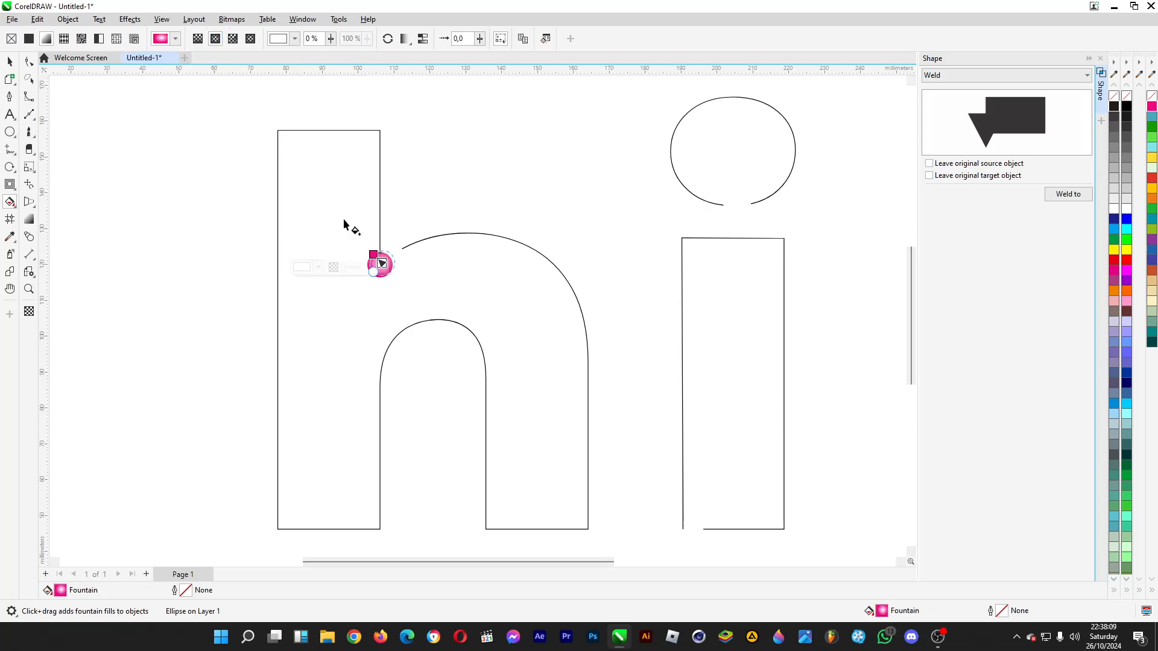
{"action": "scroll", "coordinate": [382, 266], "scroll_direction": "up", "scroll_amount": 3}
{"action": "left_click_drag", "start_coordinate": [380, 259], "coordinate": [410, 299]}
Set the fountain fill's centre colour to a light tint of the circle's pink
{"action": "left_click", "coordinate": [392, 264]}
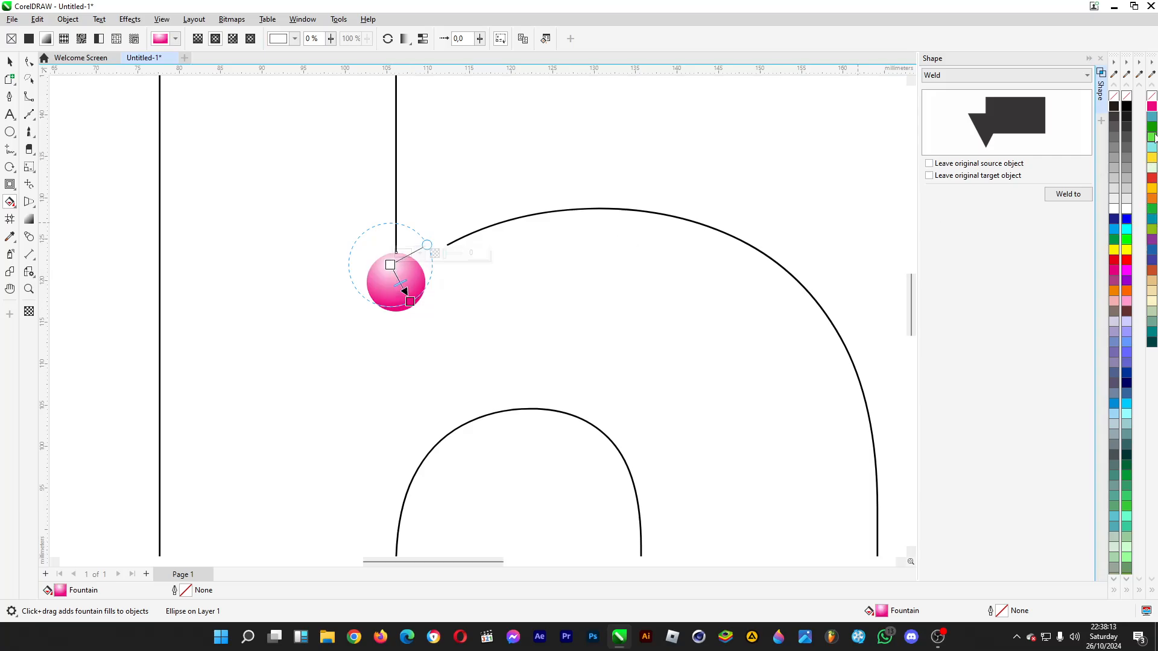
{"action": "left_click_drag", "start_coordinate": [1152, 106], "coordinate": [390, 265]}
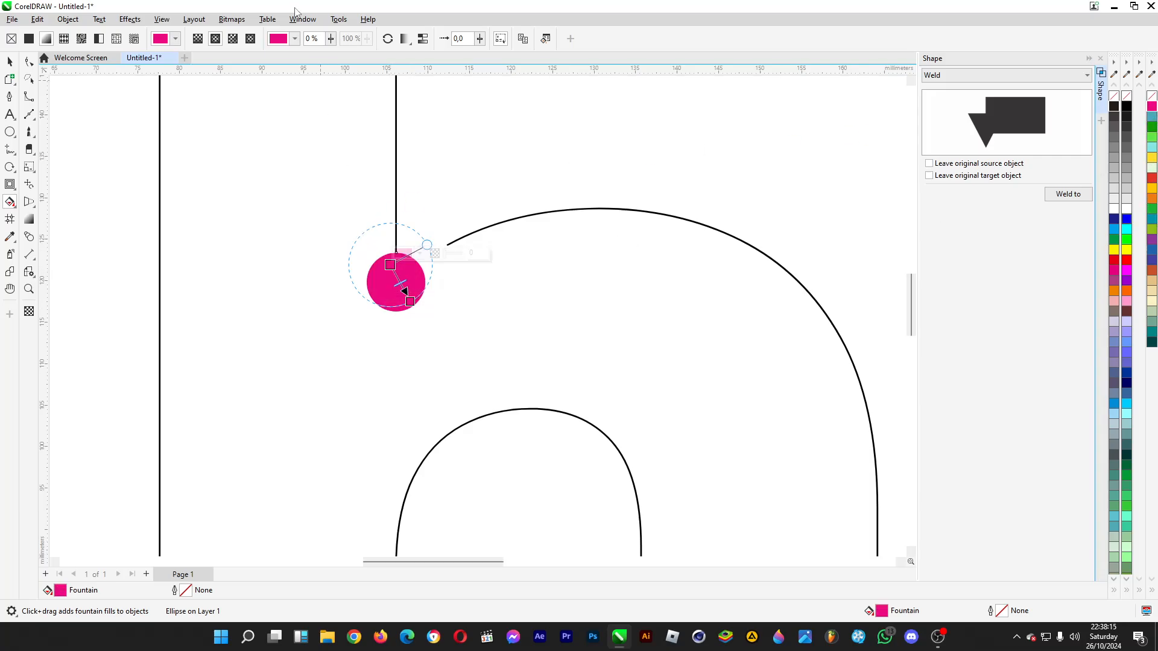
{"action": "left_click", "coordinate": [295, 39]}
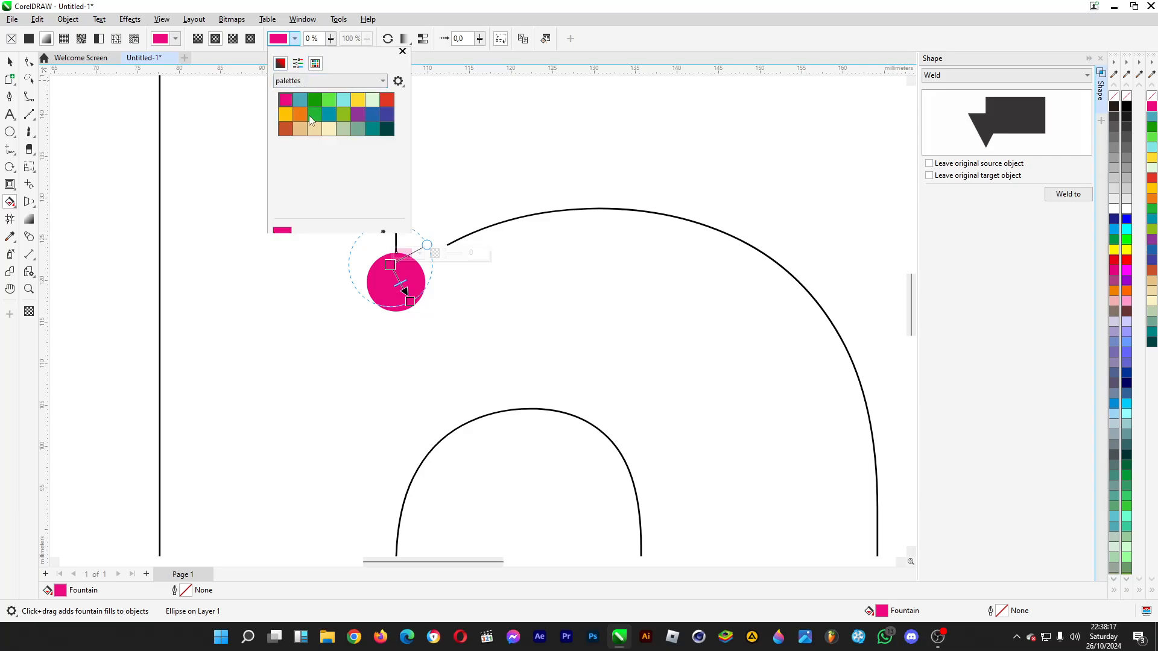
{"action": "left_click", "coordinate": [280, 63]}
{"action": "left_click", "coordinate": [314, 115]}
{"action": "left_click_drag", "start_coordinate": [315, 115], "coordinate": [300, 95]}
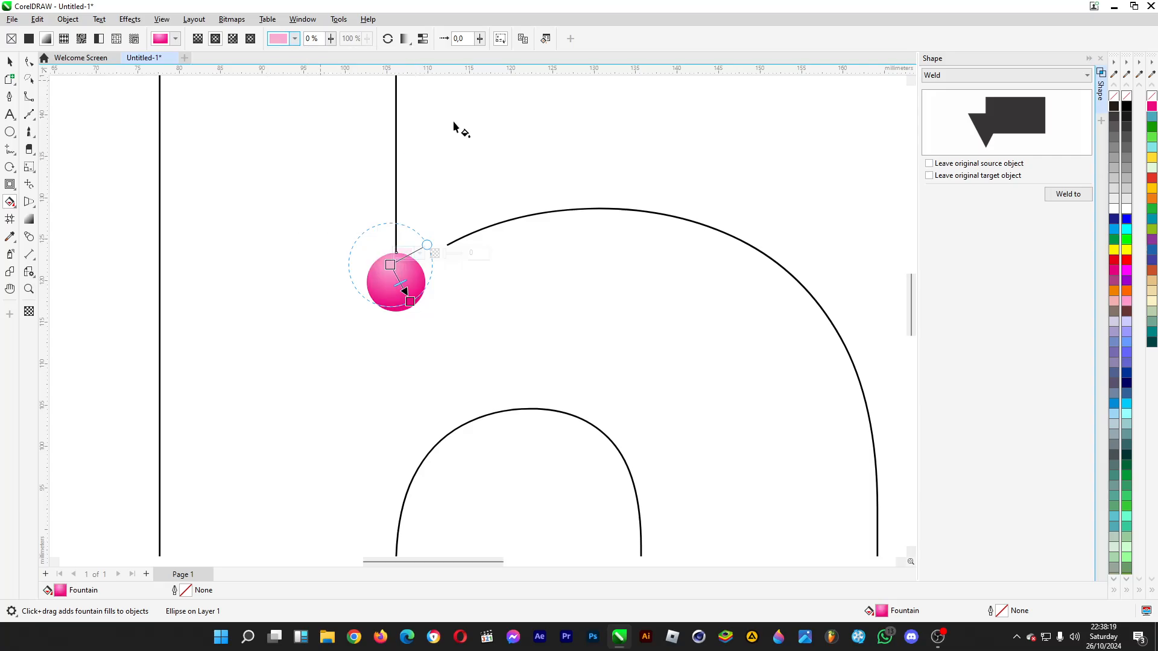
Copy the pink circle onto the open end node of the h's arch and enlarge the copy to about 9.6 mm in diameter
{"action": "left_click", "coordinate": [9, 62]}
{"action": "left_click", "coordinate": [526, 282]}
{"action": "left_click", "coordinate": [427, 292]}
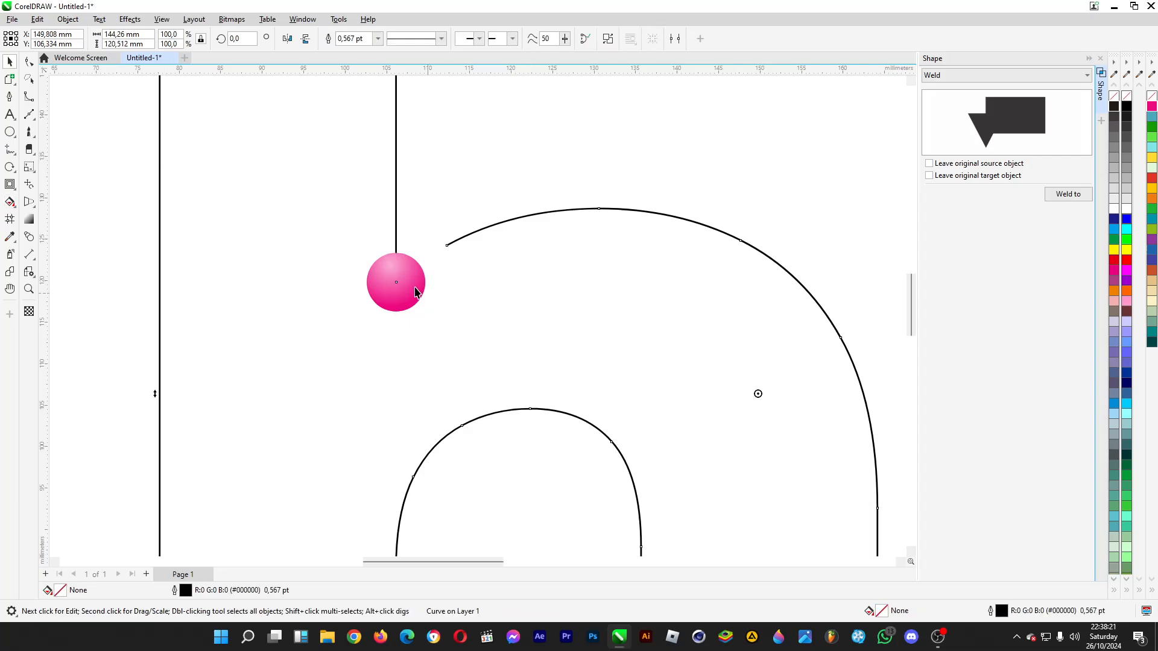
{"action": "left_click", "coordinate": [417, 291]}
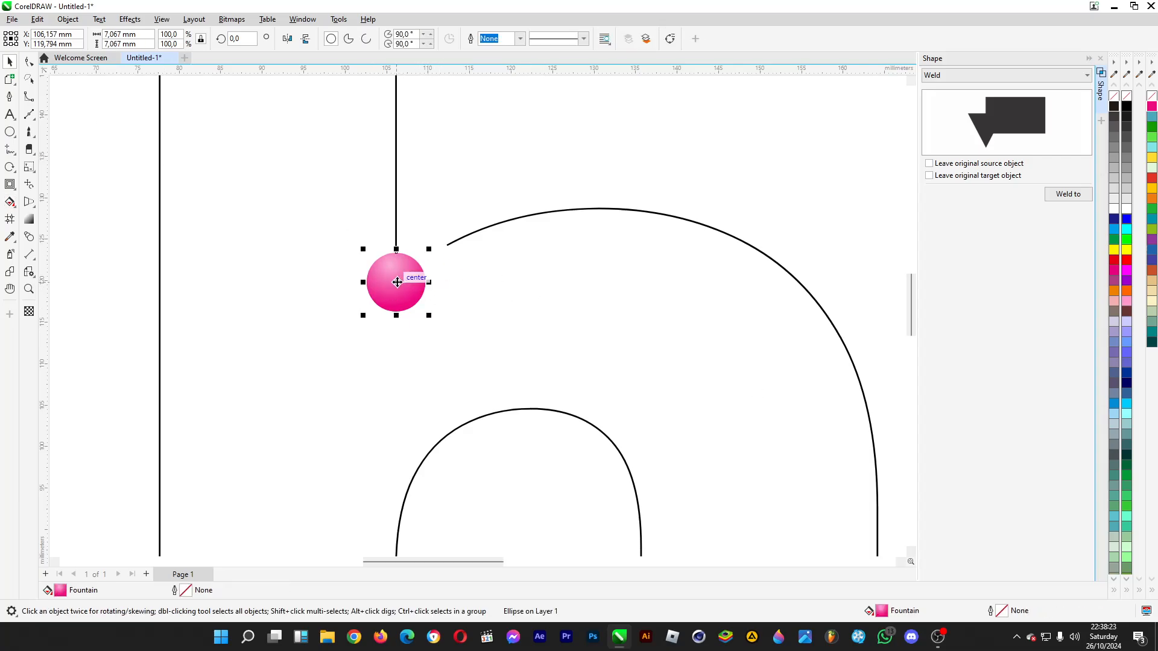
{"action": "left_click_drag", "start_coordinate": [396, 281], "coordinate": [498, 288]}
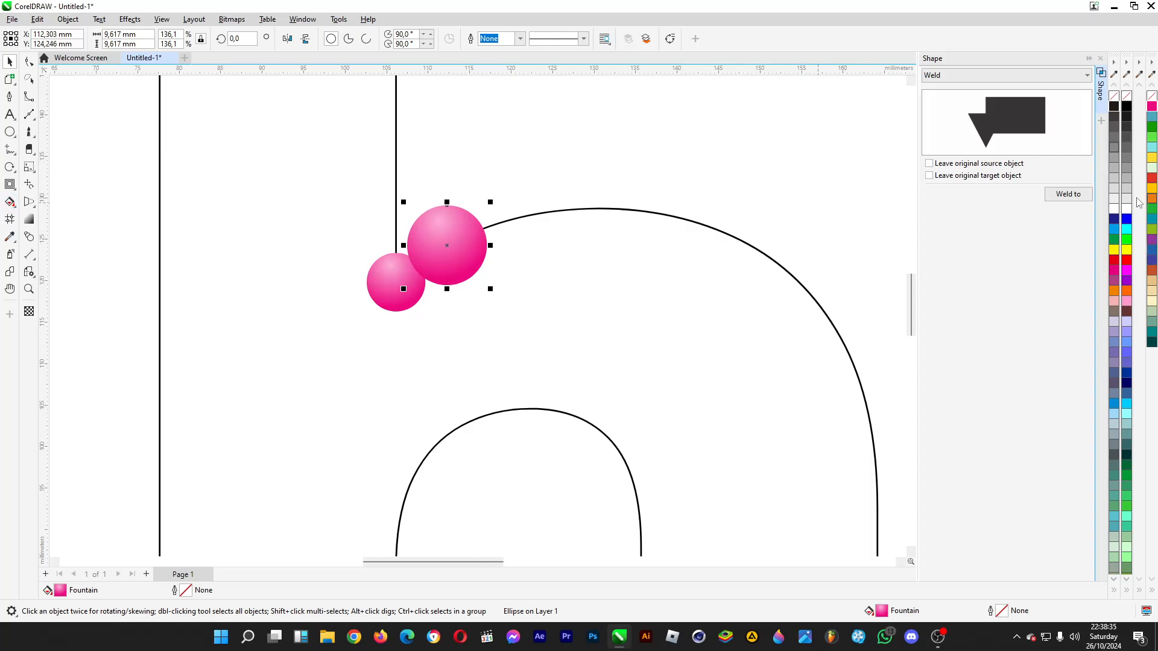
Fill the larger circle with purple (#903498) and give it an elliptical fountain fill centred near its upper-right part, with the purple end near its lower edge
{"action": "left_click", "coordinate": [1152, 242]}
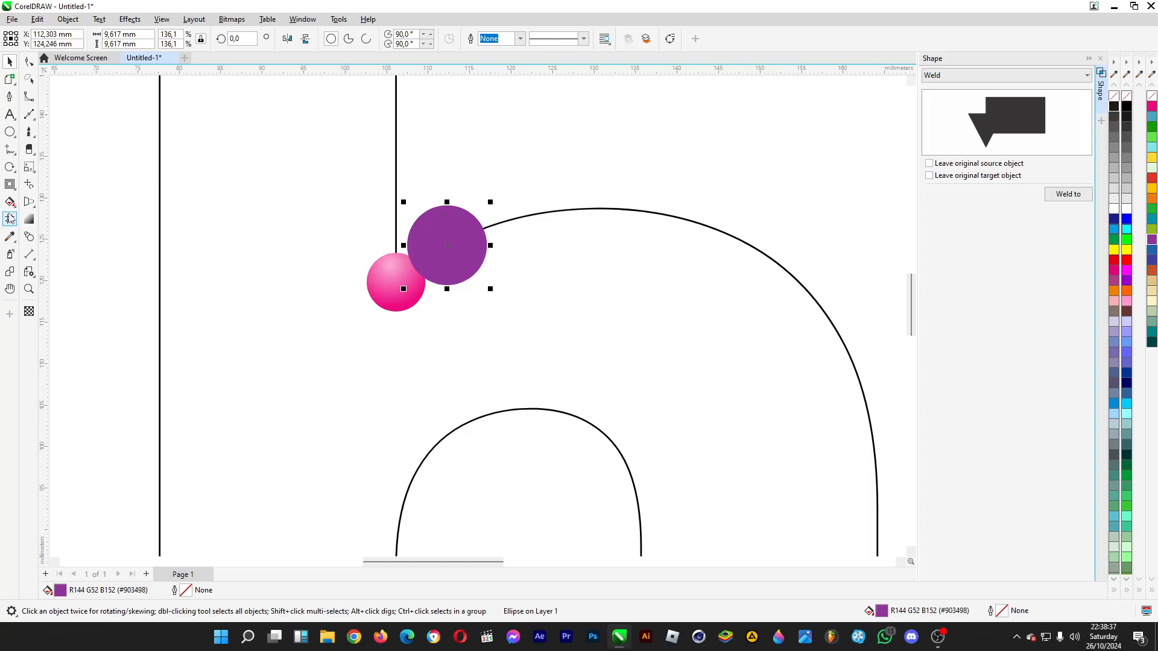
{"action": "left_click", "coordinate": [10, 204]}
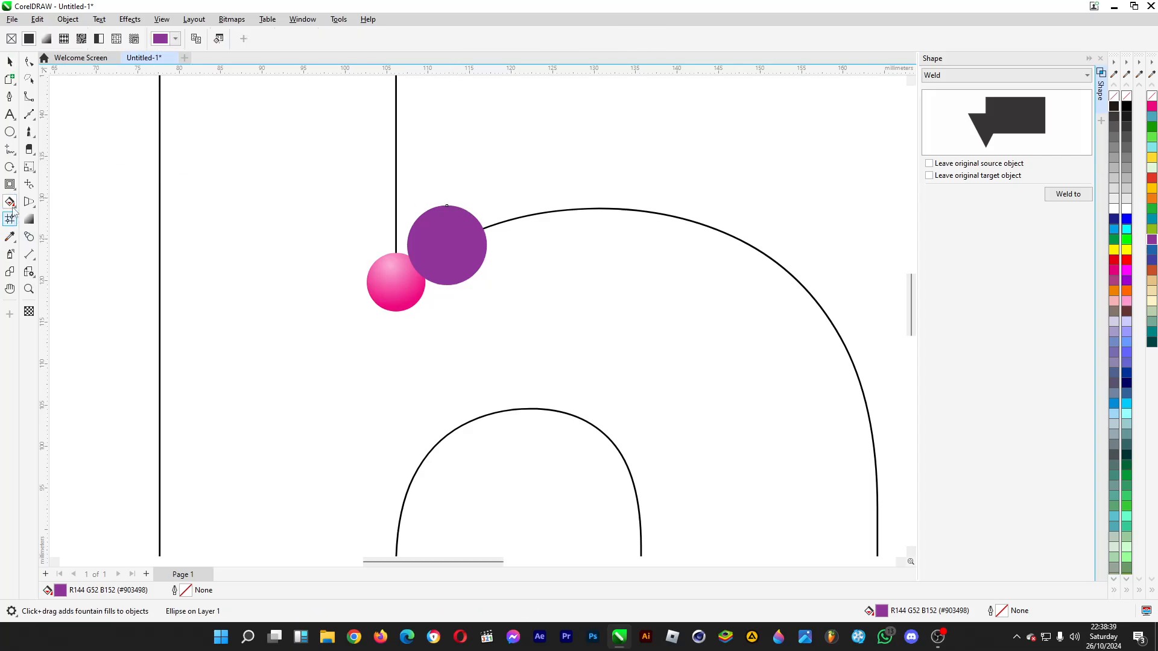
{"action": "left_click_drag", "start_coordinate": [431, 270], "coordinate": [467, 216]}
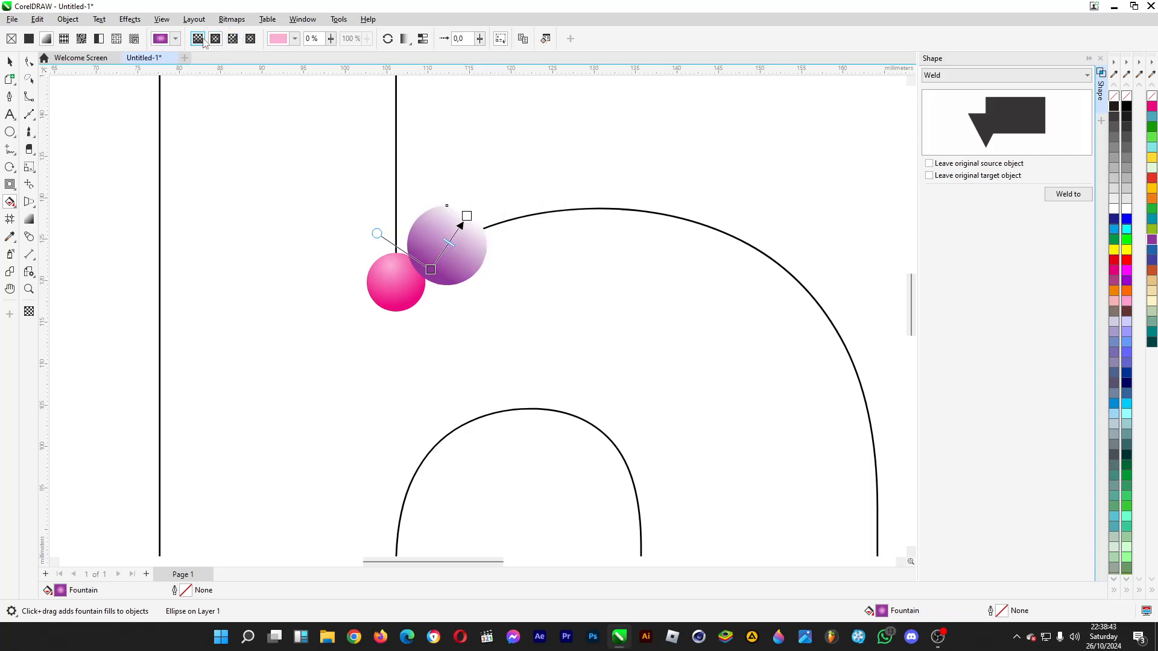
{"action": "left_click", "coordinate": [214, 39]}
{"action": "left_click", "coordinate": [447, 272]}
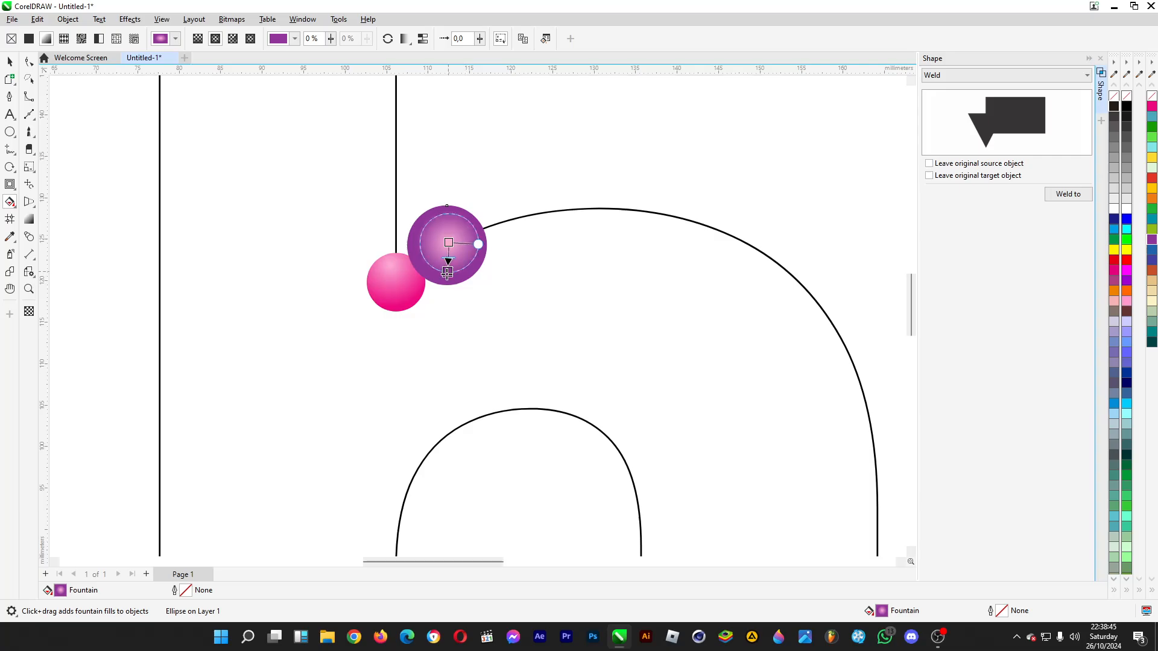
{"action": "left_click_drag", "start_coordinate": [447, 272], "coordinate": [459, 229]}
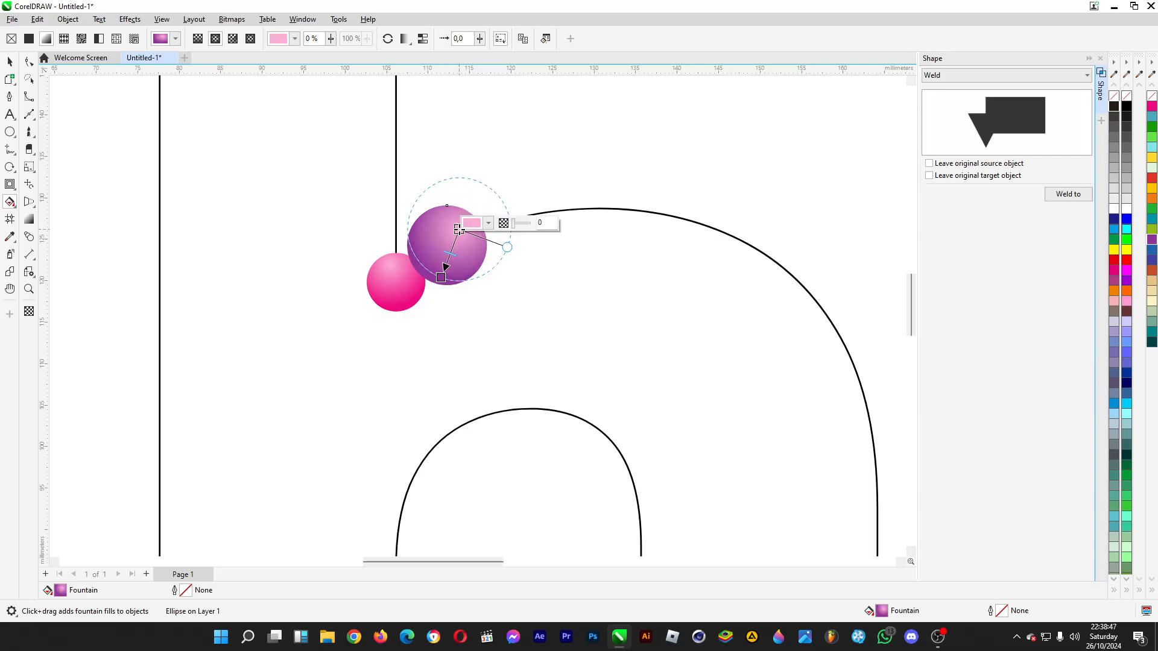
Change the centre colour of the larger circle's fountain fill to a light lavender
{"action": "left_click", "coordinate": [294, 39]}
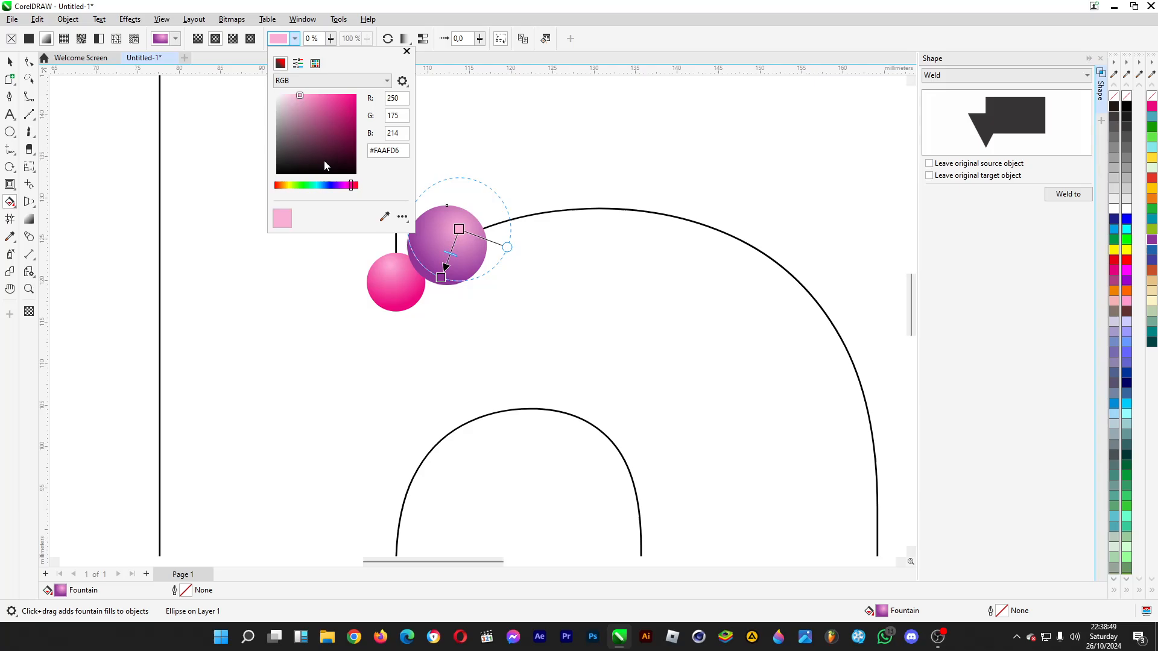
{"action": "mouse_move", "coordinate": [351, 185]}
{"action": "left_mouse_down"}
{"action": "mouse_move", "coordinate": [318, 185]}
{"action": "mouse_move", "coordinate": [339, 185]}
{"action": "left_mouse_up"}
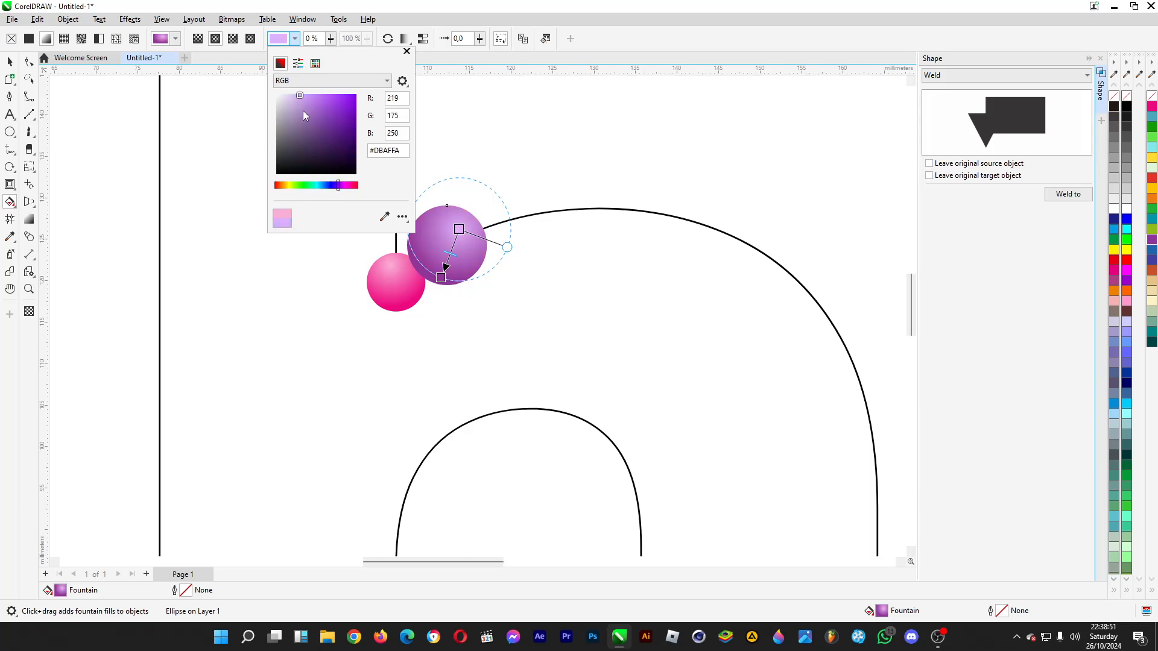
{"action": "left_click", "coordinate": [291, 98]}
{"action": "left_click", "coordinate": [295, 102]}
{"action": "left_click_drag", "start_coordinate": [338, 185], "coordinate": [331, 185]}
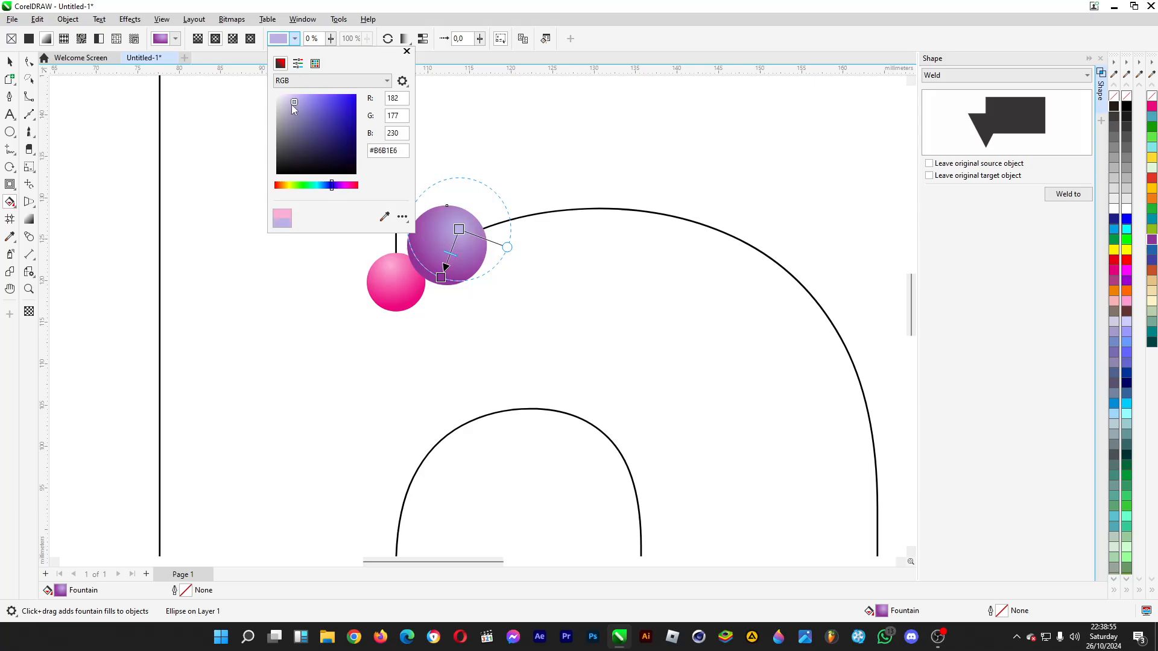
{"action": "left_click_drag", "start_coordinate": [294, 109], "coordinate": [290, 105]}
{"action": "left_click", "coordinate": [8, 63]}
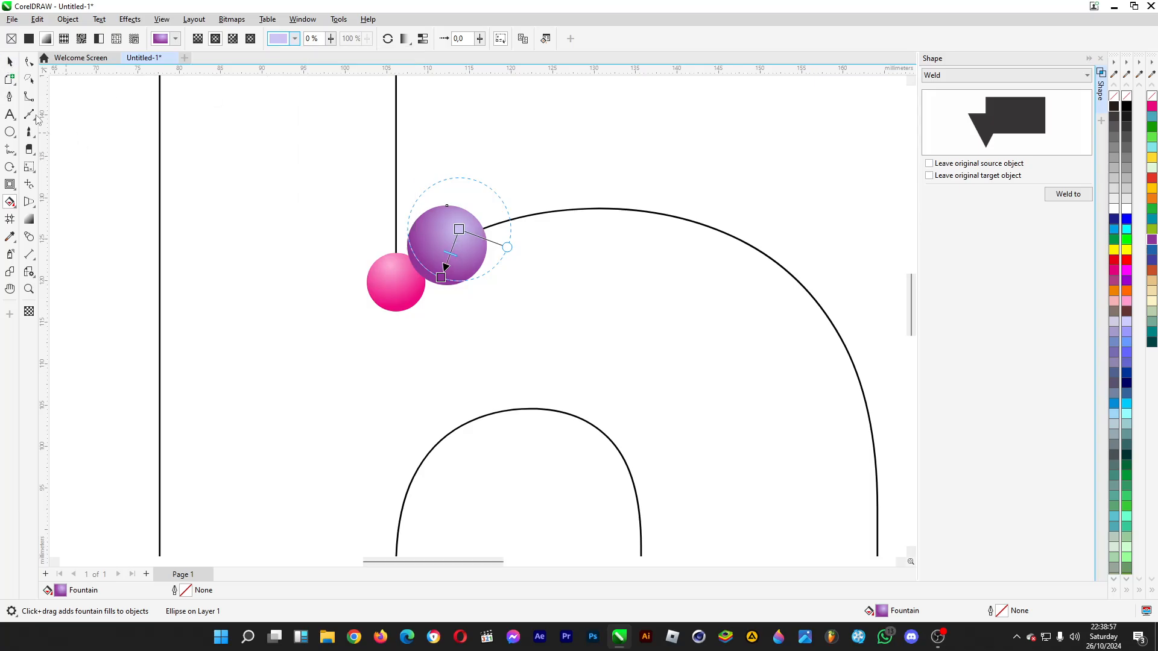
{"action": "left_click", "coordinate": [8, 59]}
Blend the small pink circle into the larger purple circle with the Blend tool
{"action": "left_click", "coordinate": [281, 267]}
{"action": "scroll", "coordinate": [284, 271], "scroll_direction": "down", "scroll_amount": 1}
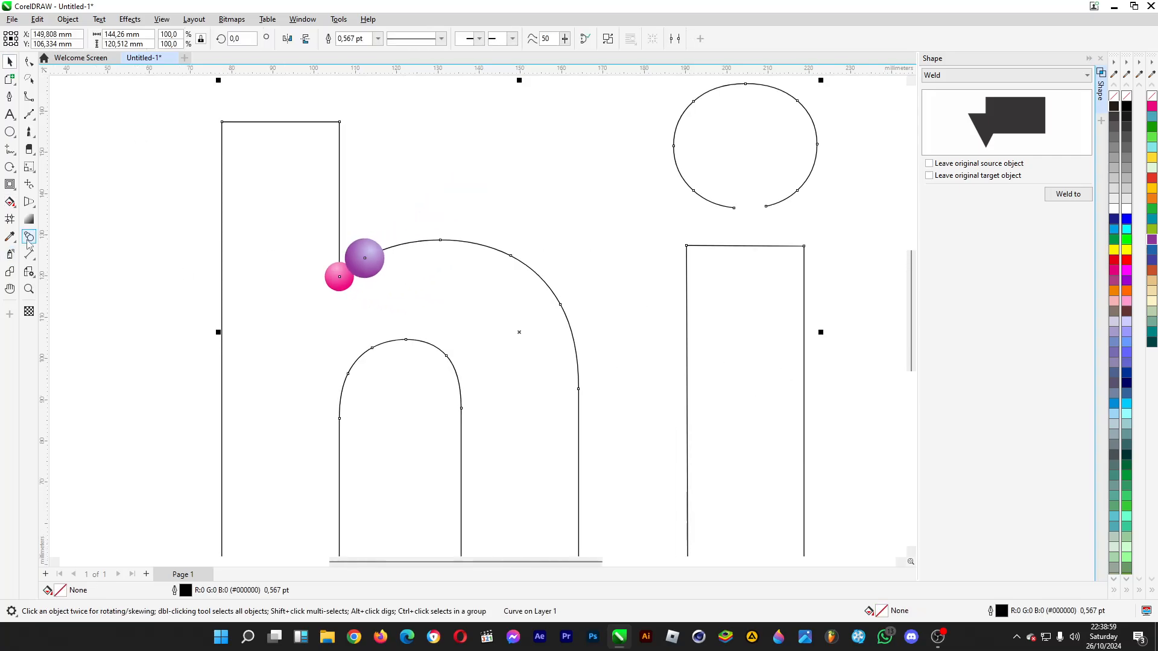
{"action": "left_click", "coordinate": [28, 237]}
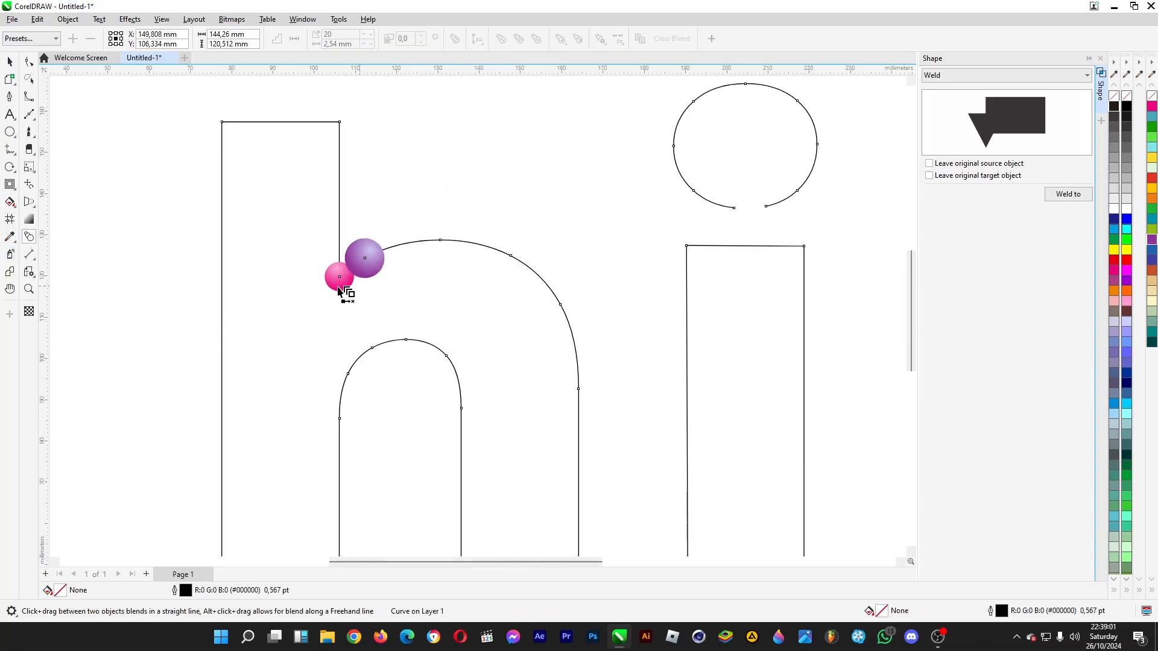
{"action": "left_click_drag", "start_coordinate": [340, 281], "coordinate": [362, 266]}
{"action": "key", "text": "ctrl+z"}
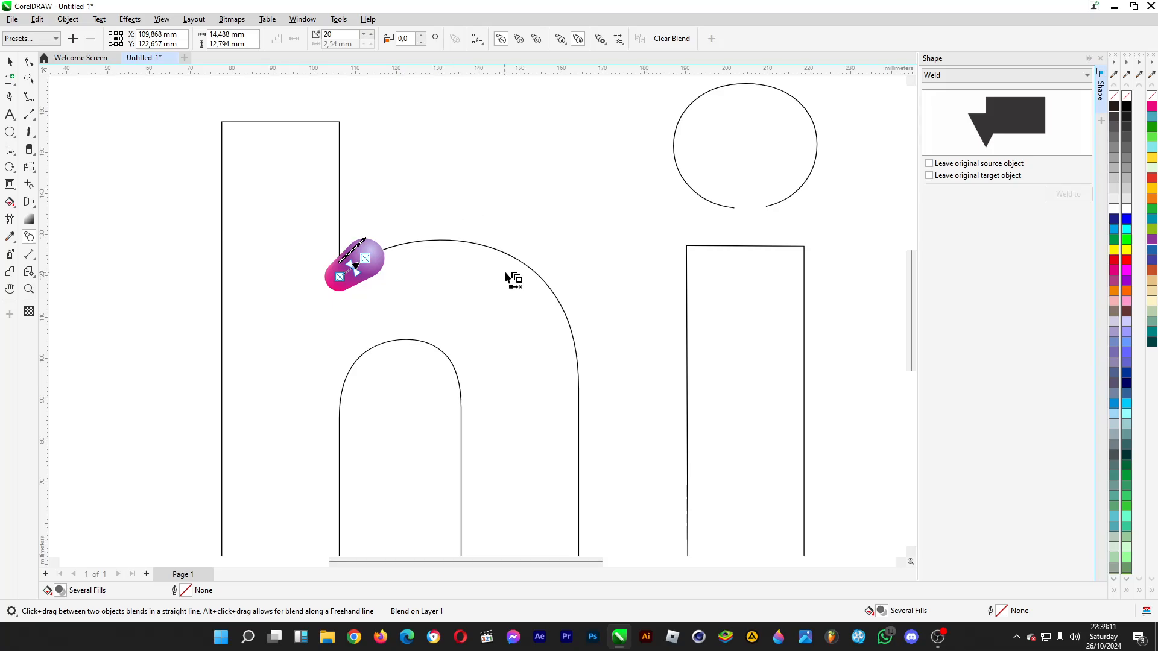
Assign the letter outline as the blend's new path and blend the circles along the full path
{"action": "left_click", "coordinate": [476, 39]}
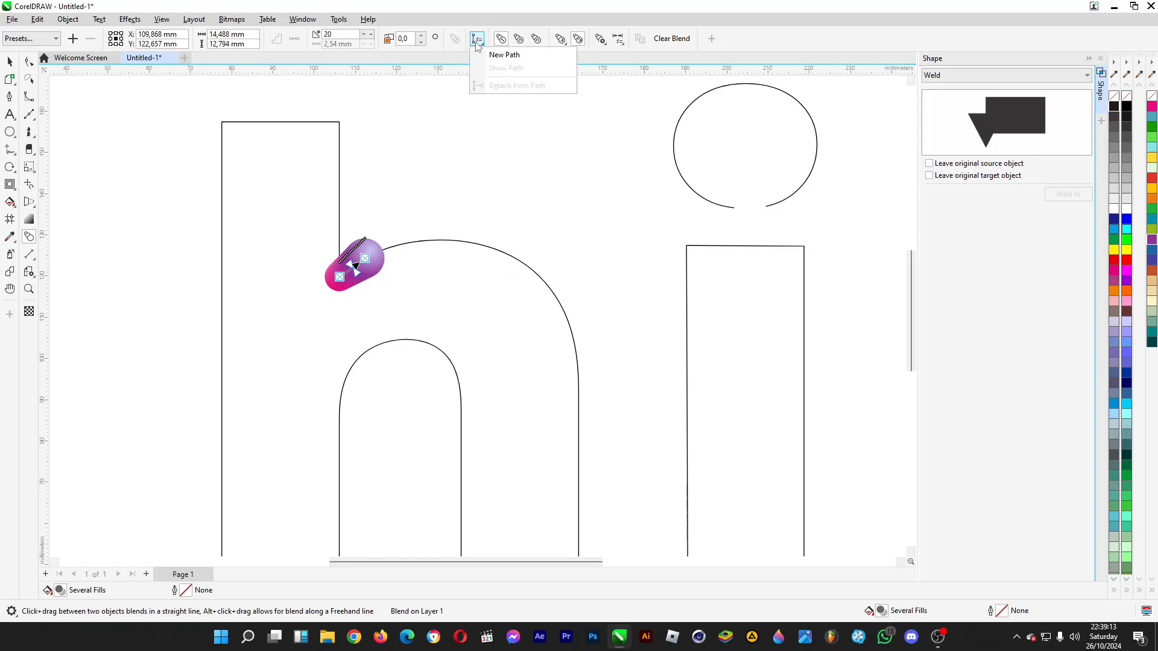
{"action": "left_click", "coordinate": [493, 55]}
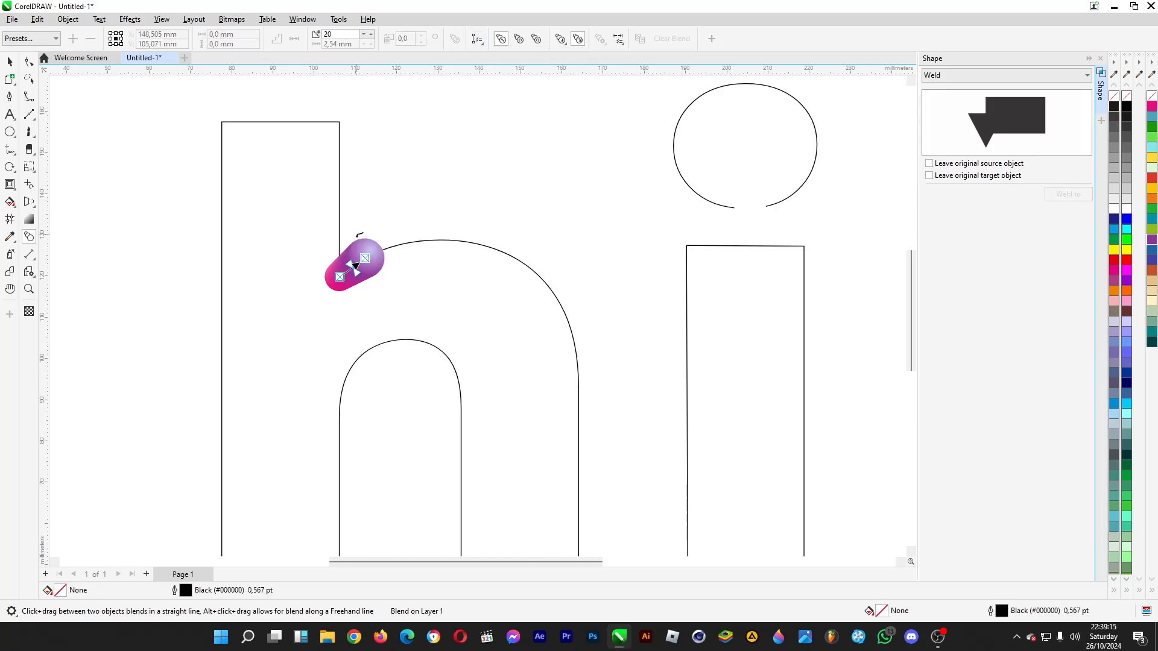
{"action": "left_click", "coordinate": [403, 242]}
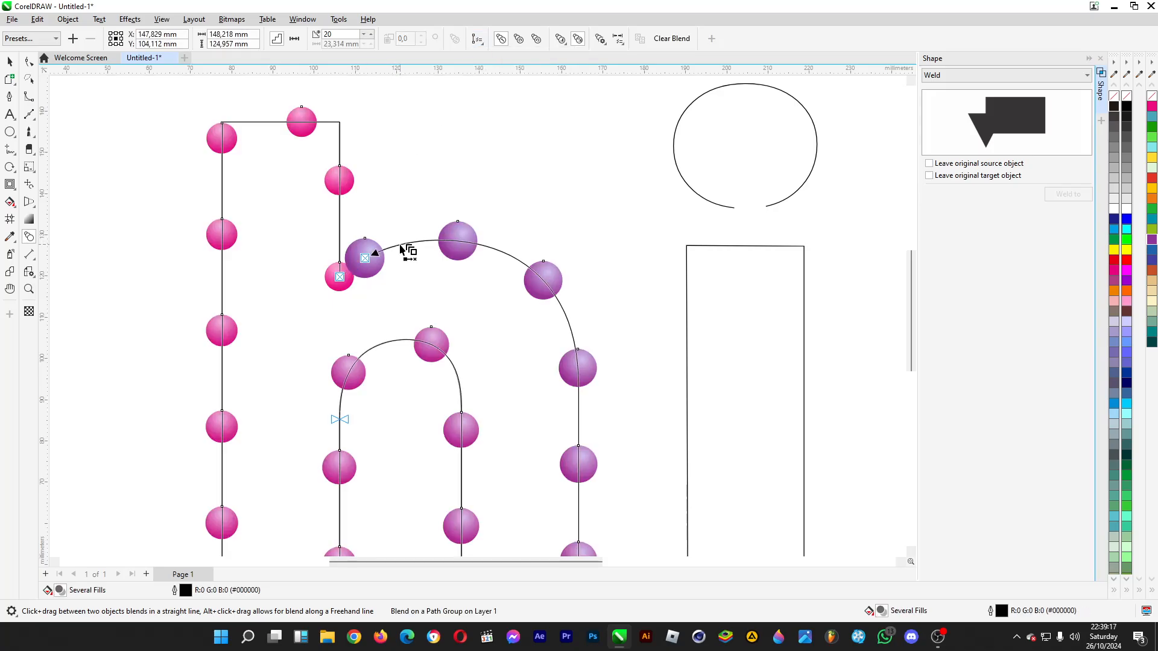
{"action": "left_click", "coordinate": [600, 39]}
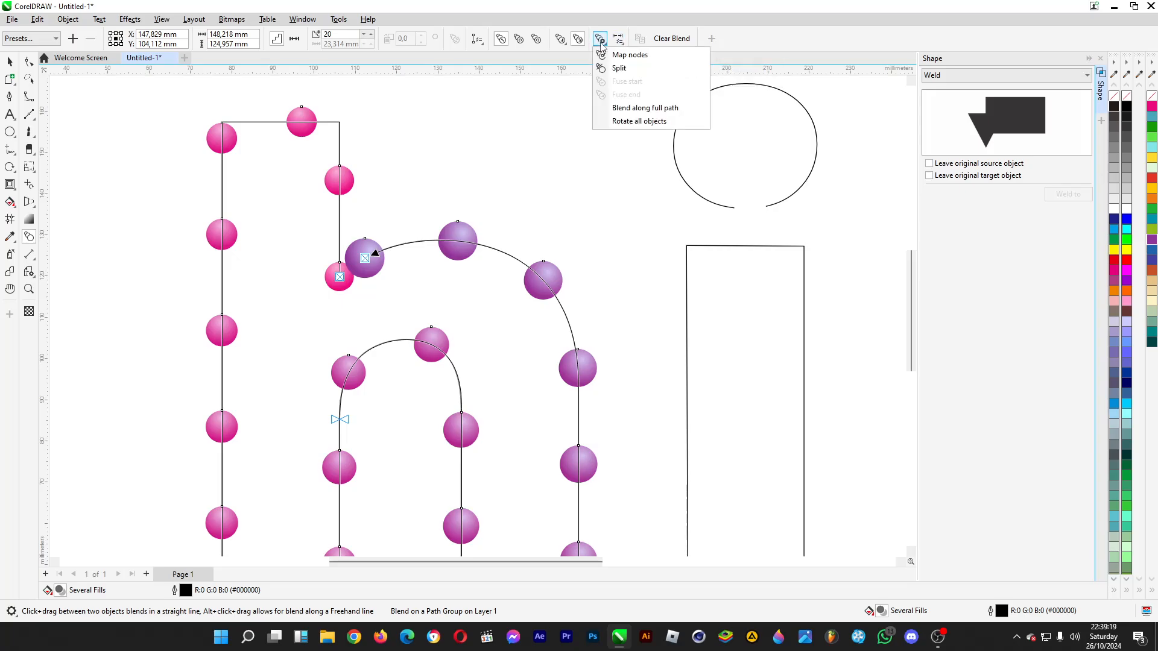
{"action": "left_click", "coordinate": [634, 110]}
{"action": "scroll", "coordinate": [398, 109], "scroll_direction": "down", "scroll_amount": 2}
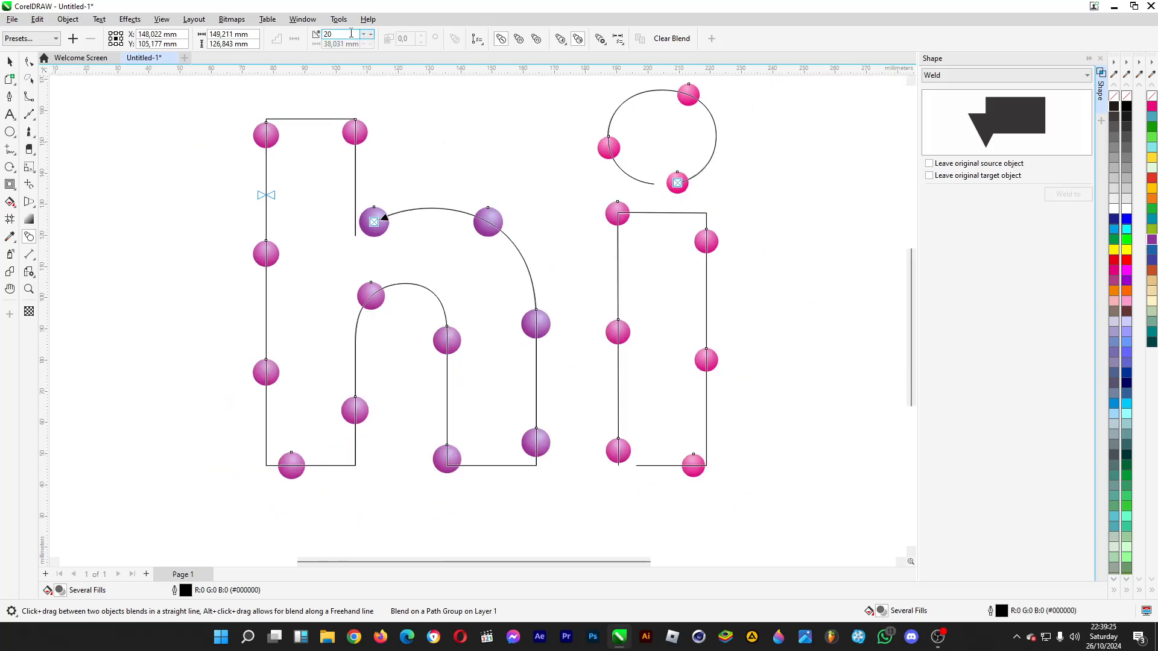
Set the number of blend steps to 999
{"action": "left_click", "coordinate": [371, 34]}
{"action": "left_click", "coordinate": [371, 34]}
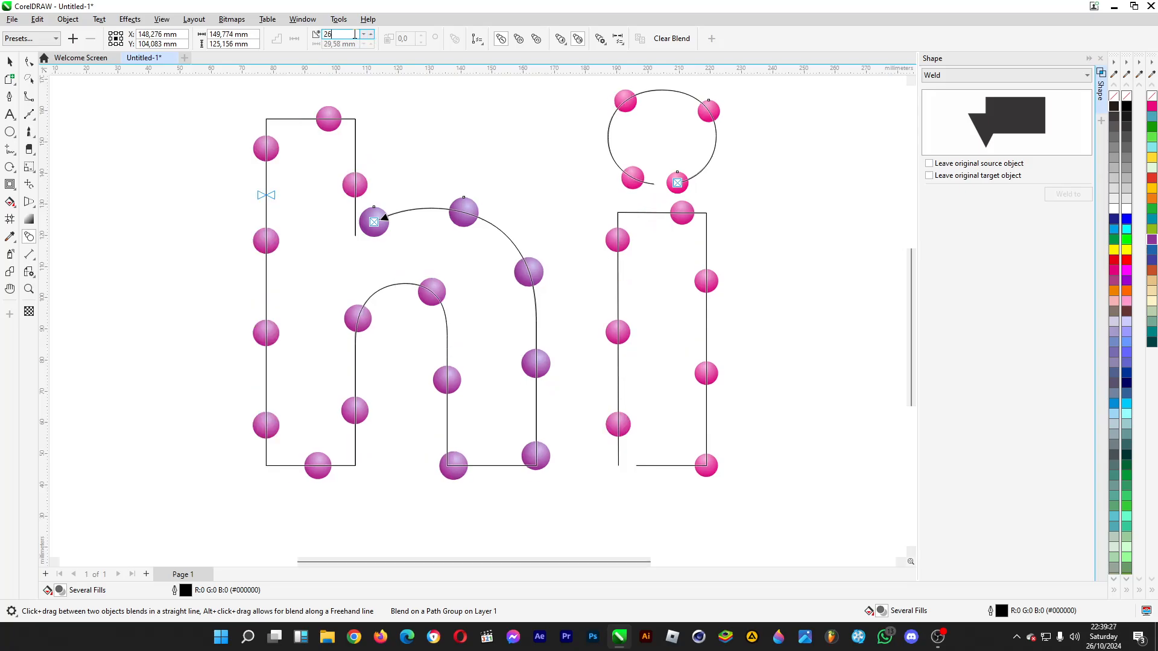
{"action": "type", "text": "10000"}
{"action": "key", "text": "Return"}
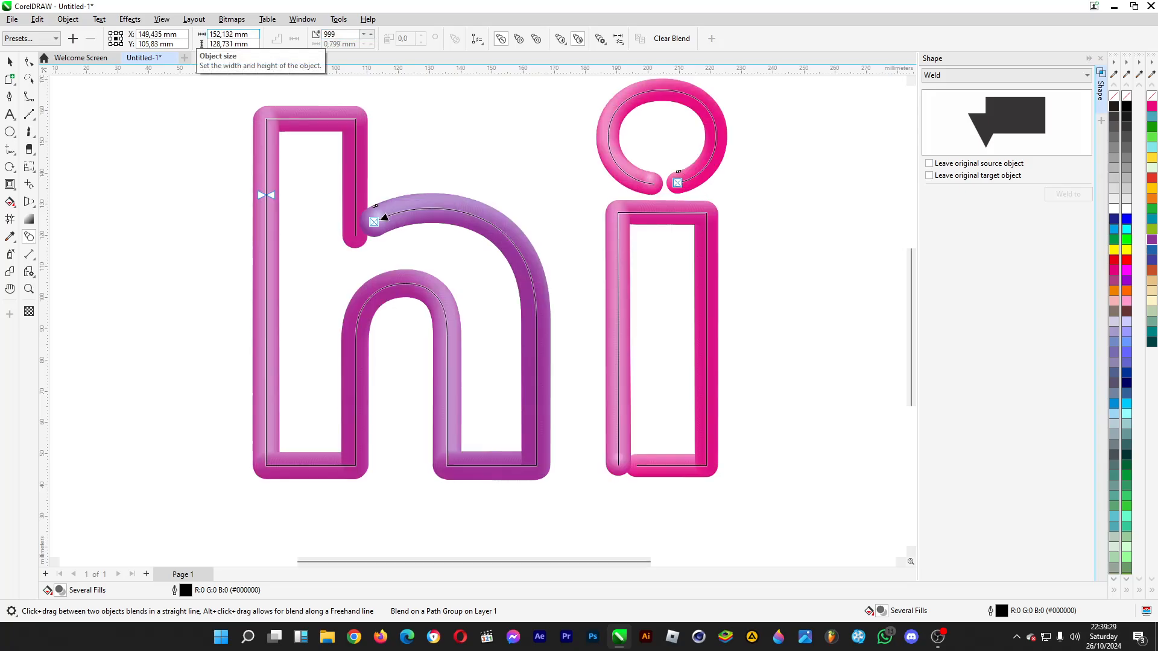
Move the blended "hi" lettering about 5 mm to the left on the page and deselect it
{"action": "key", "text": "space"}
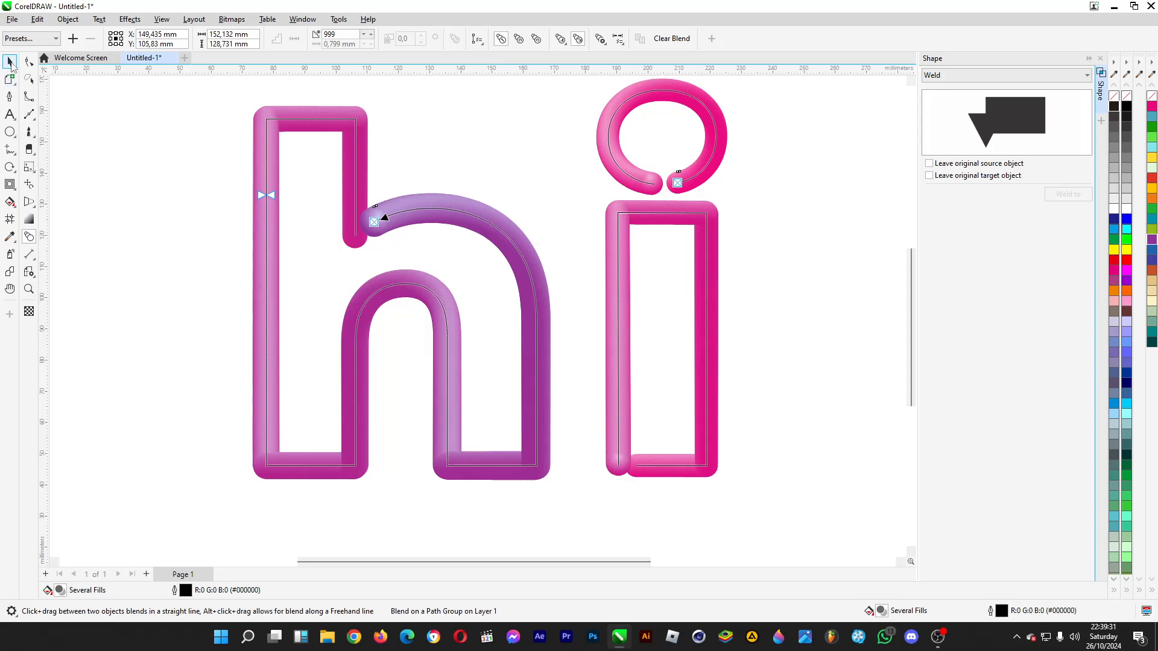
{"action": "scroll", "coordinate": [512, 312], "scroll_direction": "down", "scroll_amount": 2}
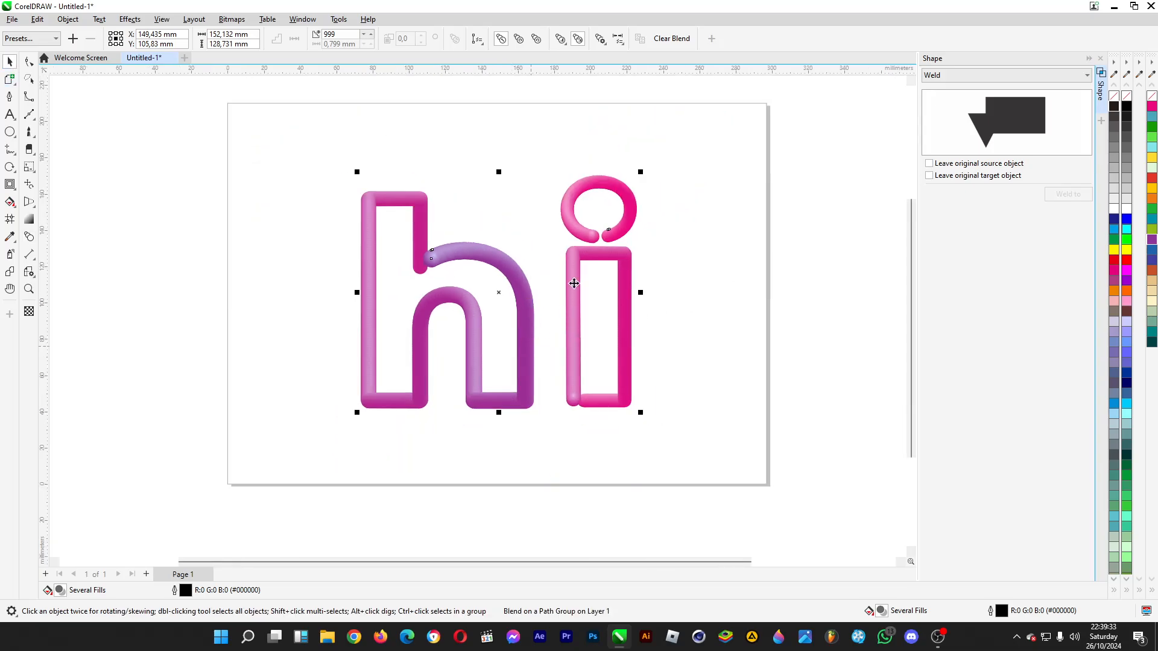
{"action": "scroll", "coordinate": [570, 283], "scroll_direction": "up", "scroll_amount": 1}
{"action": "left_click_drag", "start_coordinate": [630, 260], "coordinate": [617, 259]}
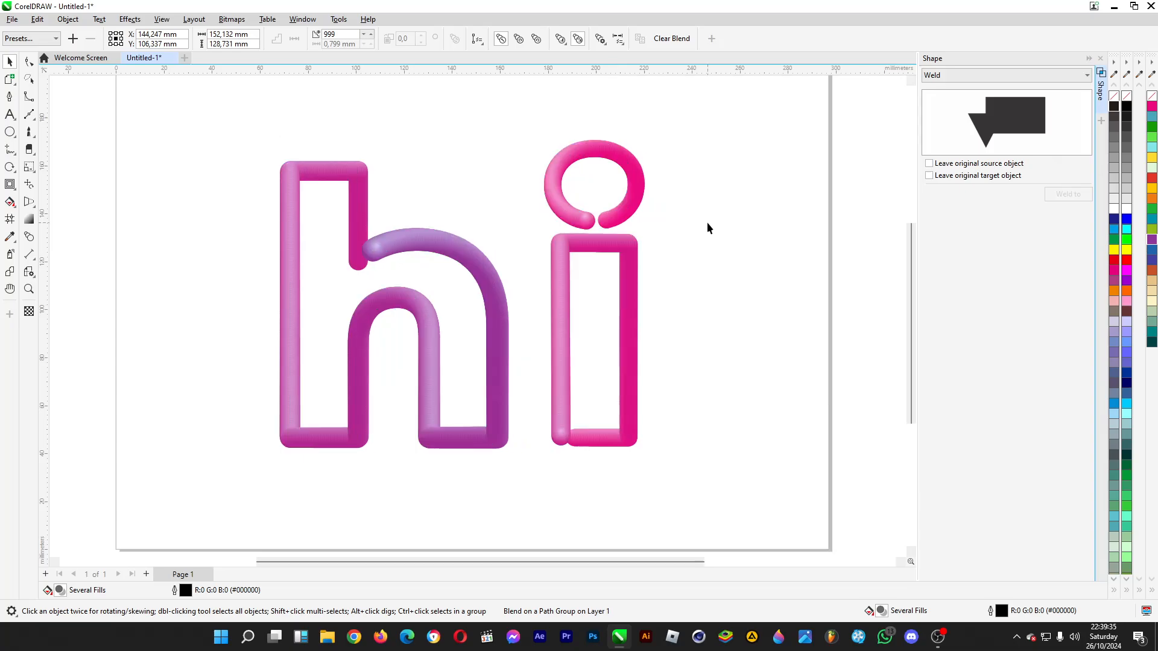
{"action": "left_click", "coordinate": [706, 223]}
{"action": "scroll", "coordinate": [682, 303], "scroll_direction": "down", "scroll_amount": 1}
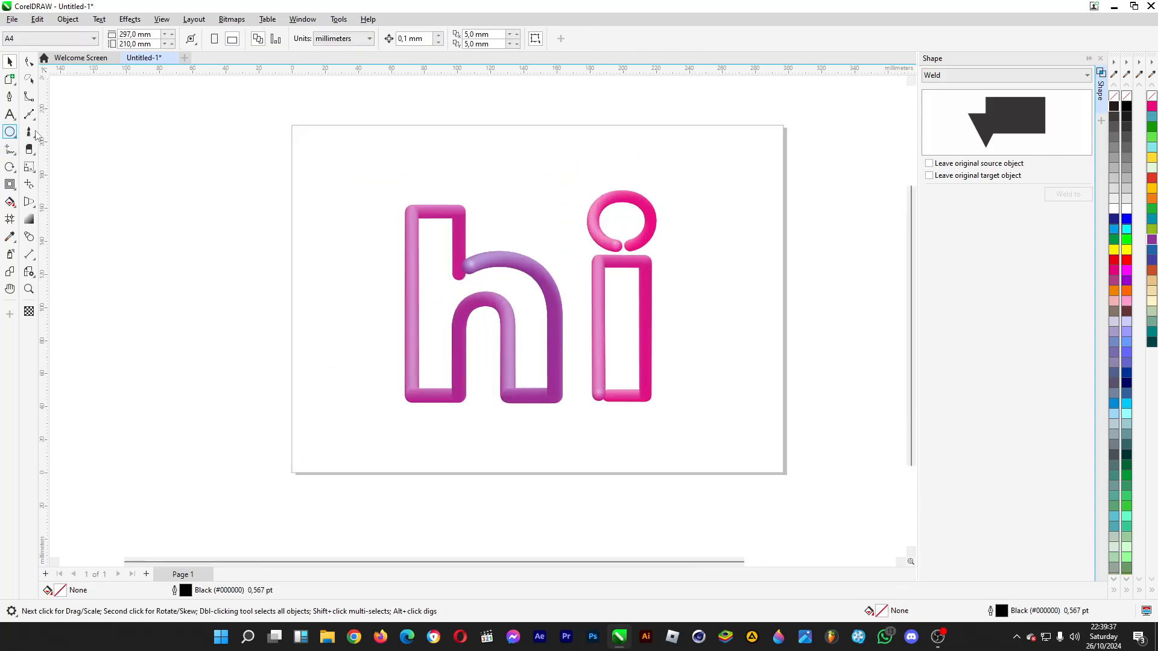
{"action": "left_click", "coordinate": [9, 131]}
{"action": "left_click", "coordinate": [52, 128]}
{"action": "scroll", "coordinate": [729, 353], "scroll_direction": "up", "scroll_amount": 1}
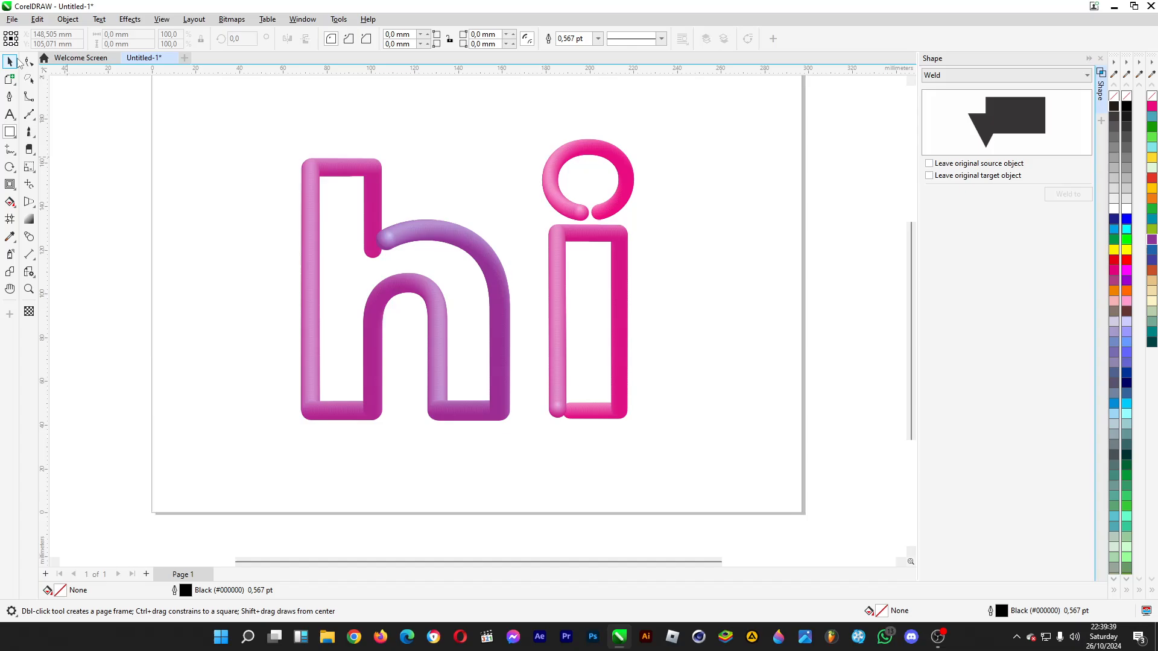
{"action": "left_click", "coordinate": [10, 61]}
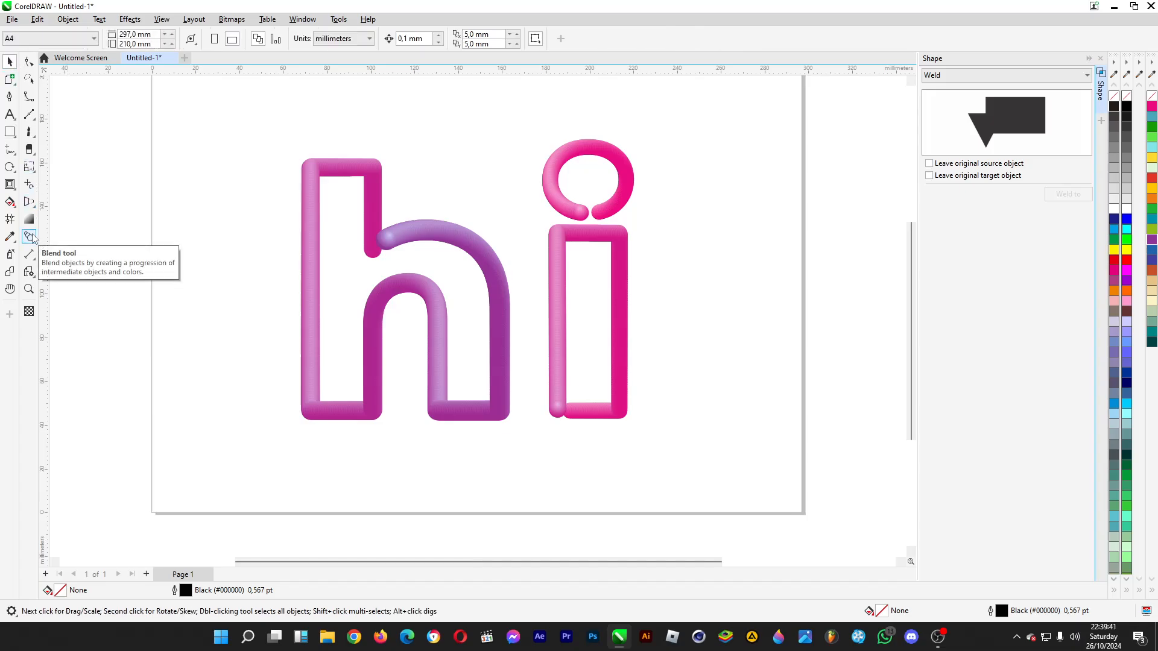
{"action": "scroll", "coordinate": [422, 232], "scroll_direction": "up", "scroll_amount": 1}
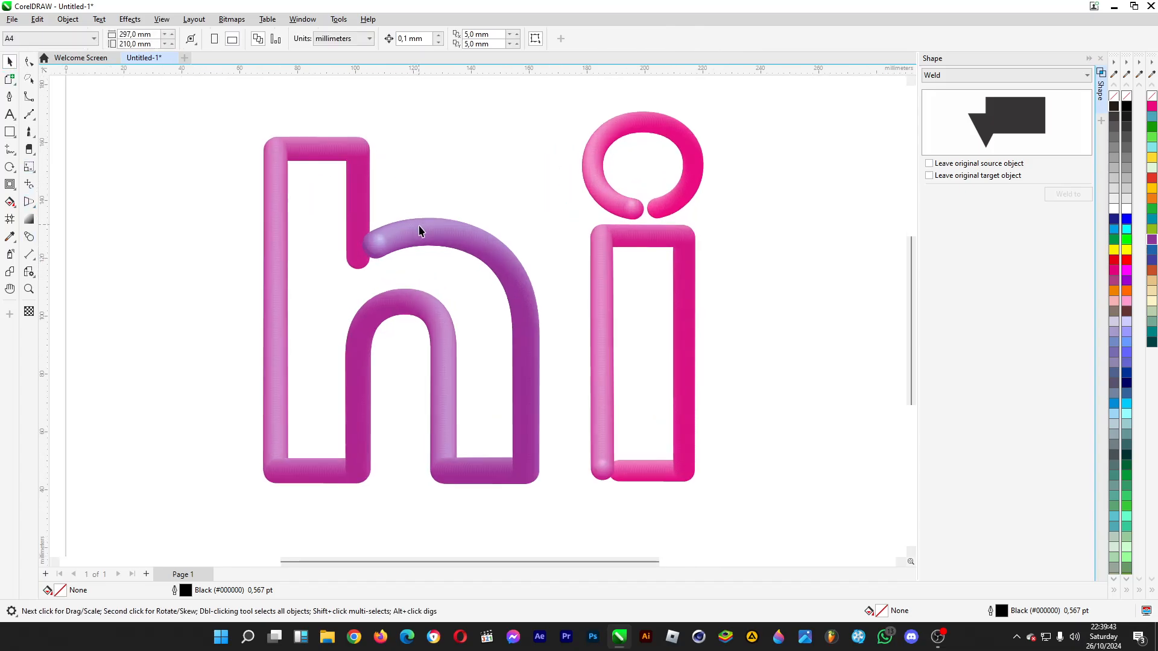
{"action": "scroll", "coordinate": [427, 239], "scroll_direction": "down", "scroll_amount": 1}
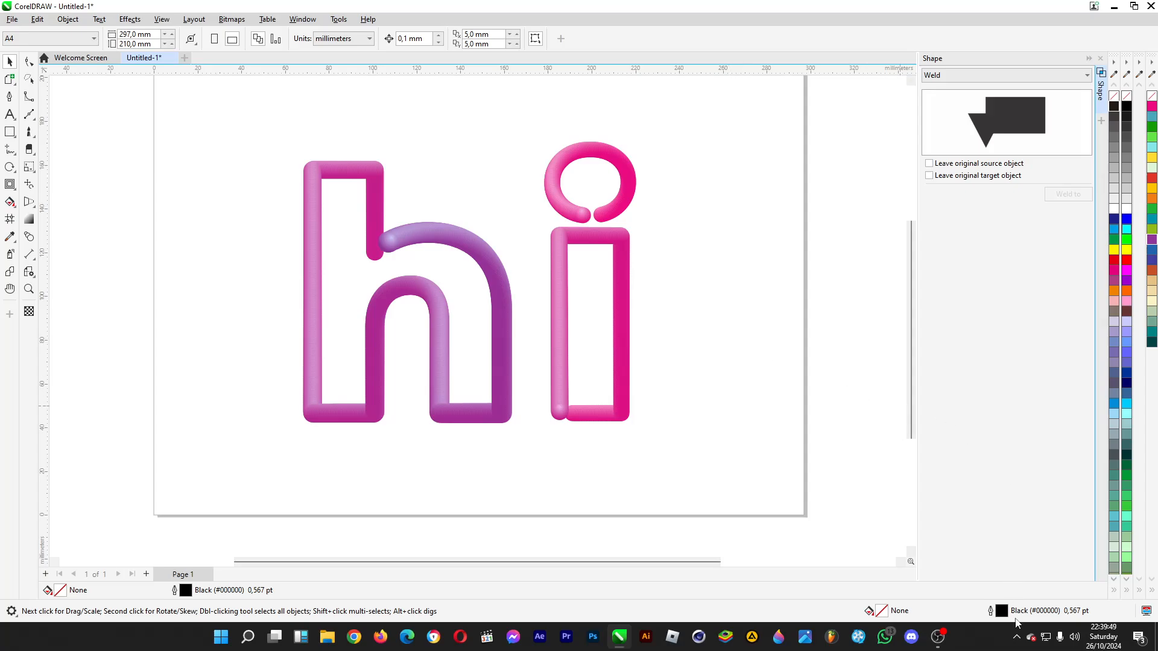
{"action": "left_click", "coordinate": [983, 646]}
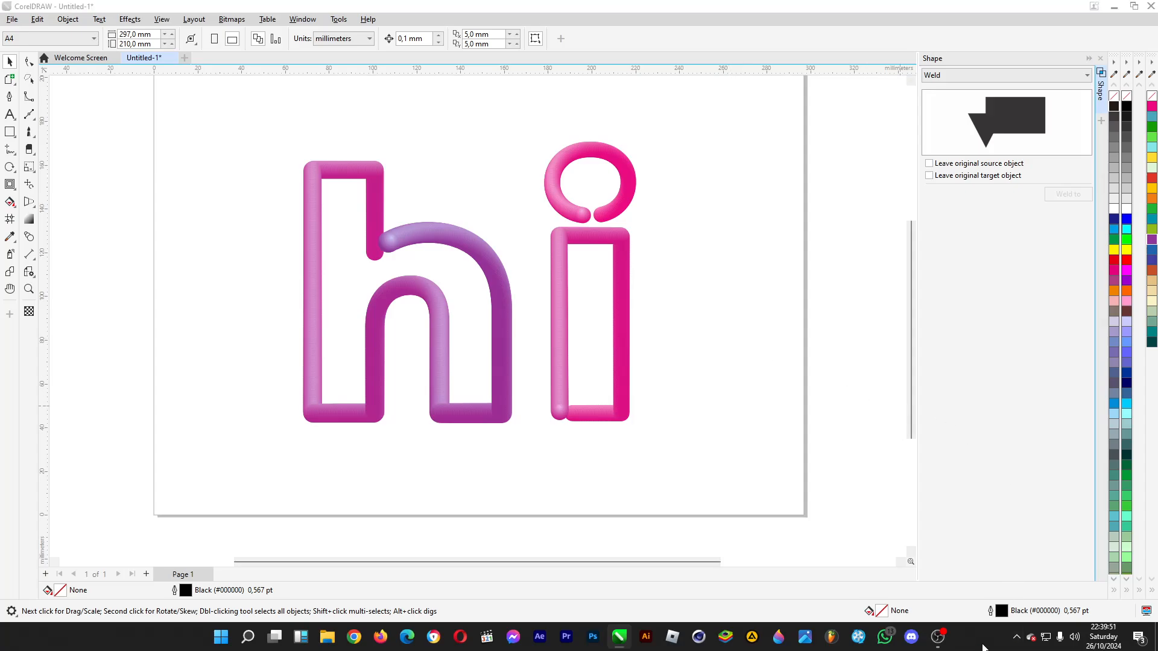